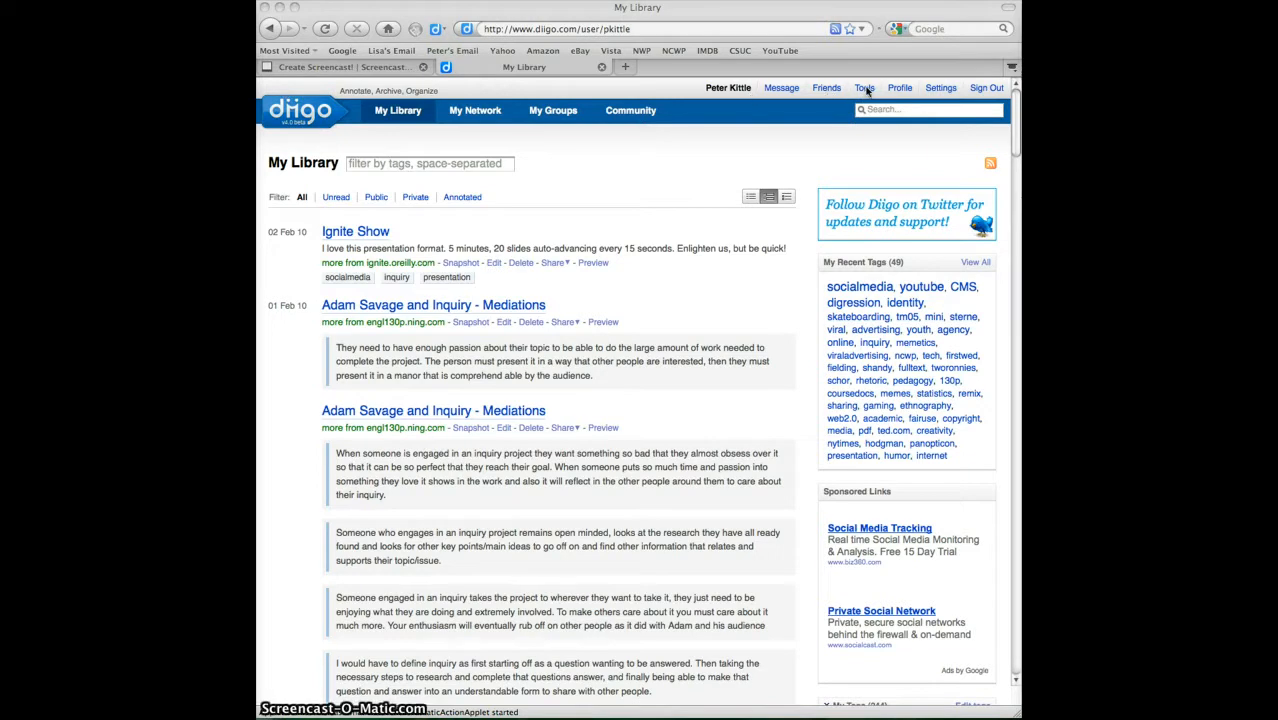
Step: Open Diigo's Tools page from the library page
click(864, 88)
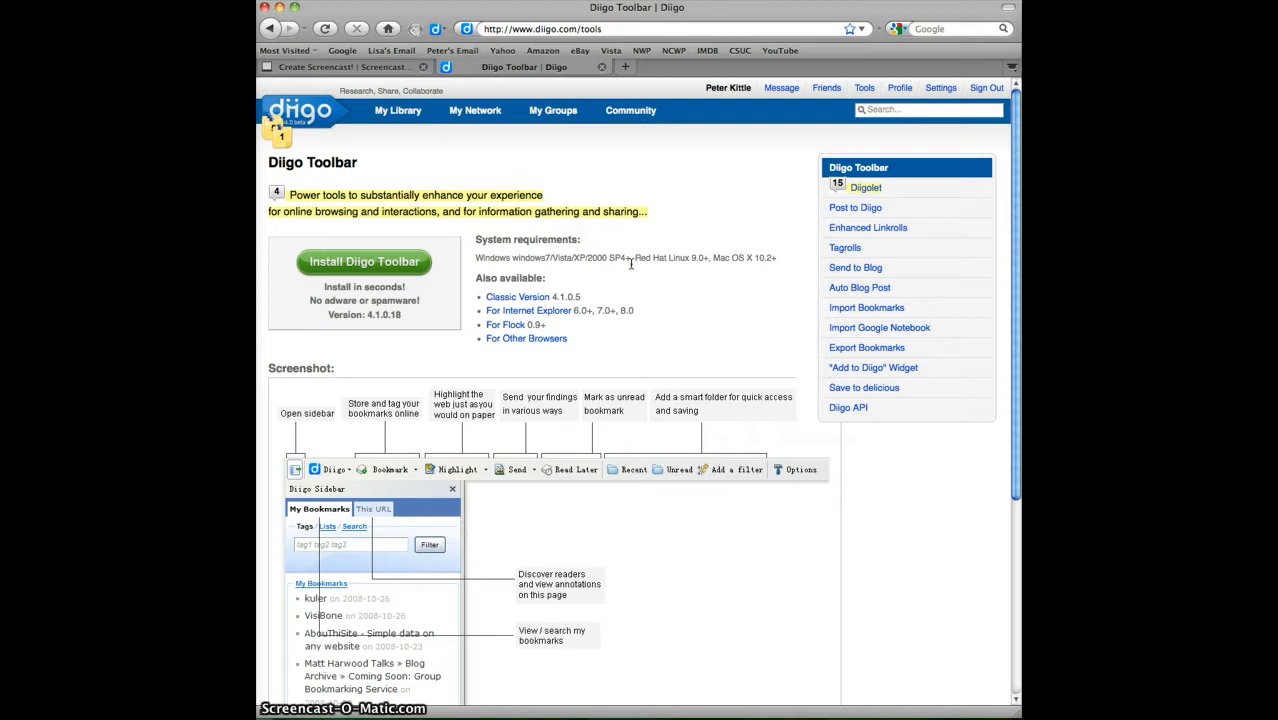
Step: Switch to Safari, load diigo.com and open the Diigolet page among its tools
key(super+Tab)
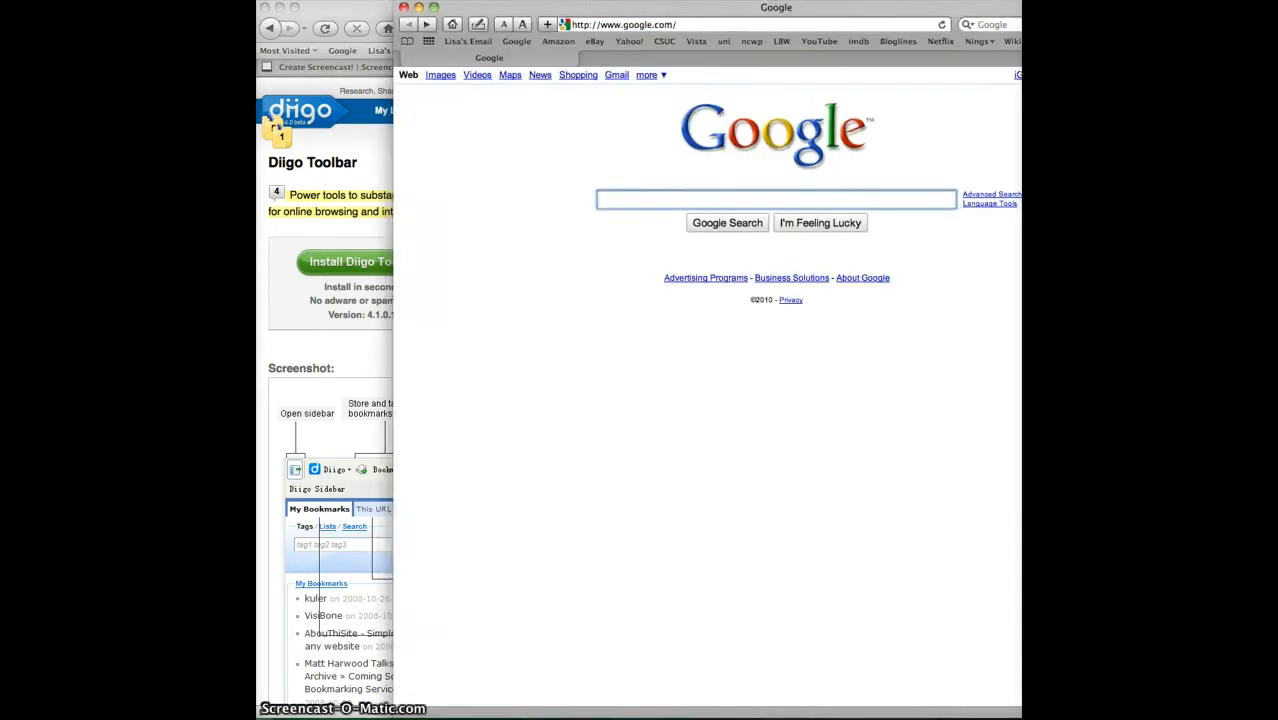
drag(979, 15, 947, 12)
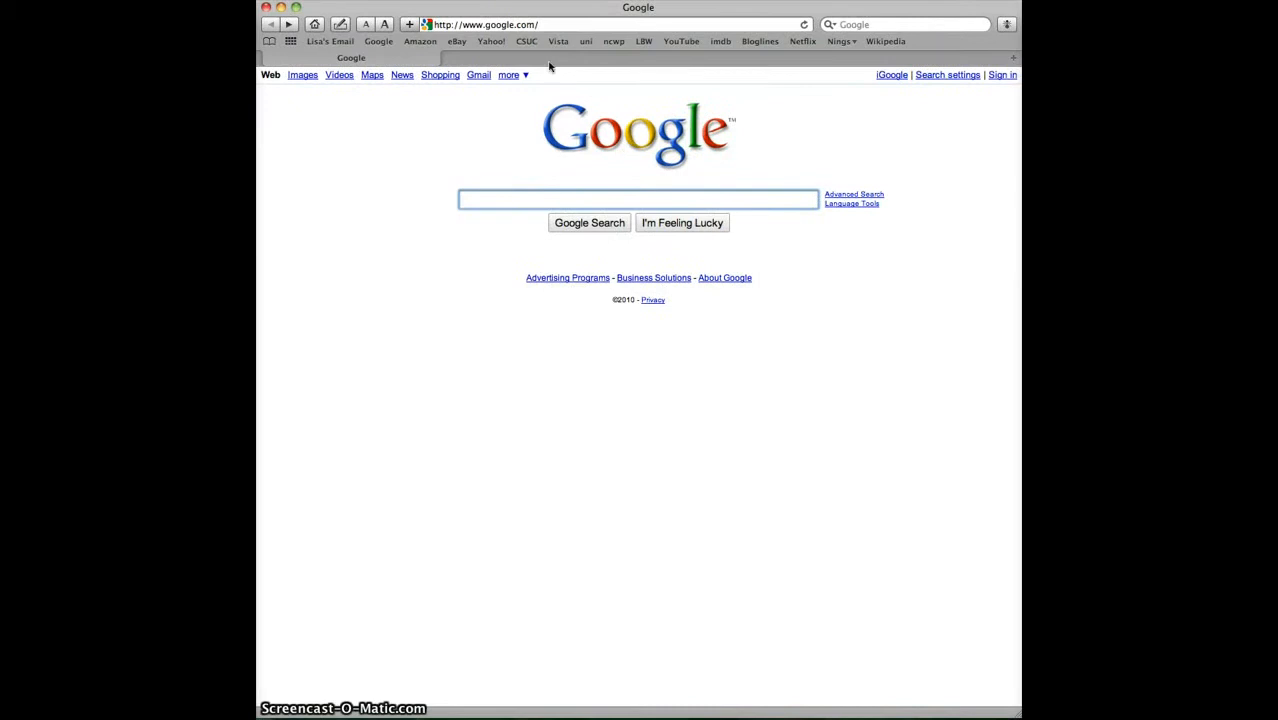
drag(486, 26, 538, 26)
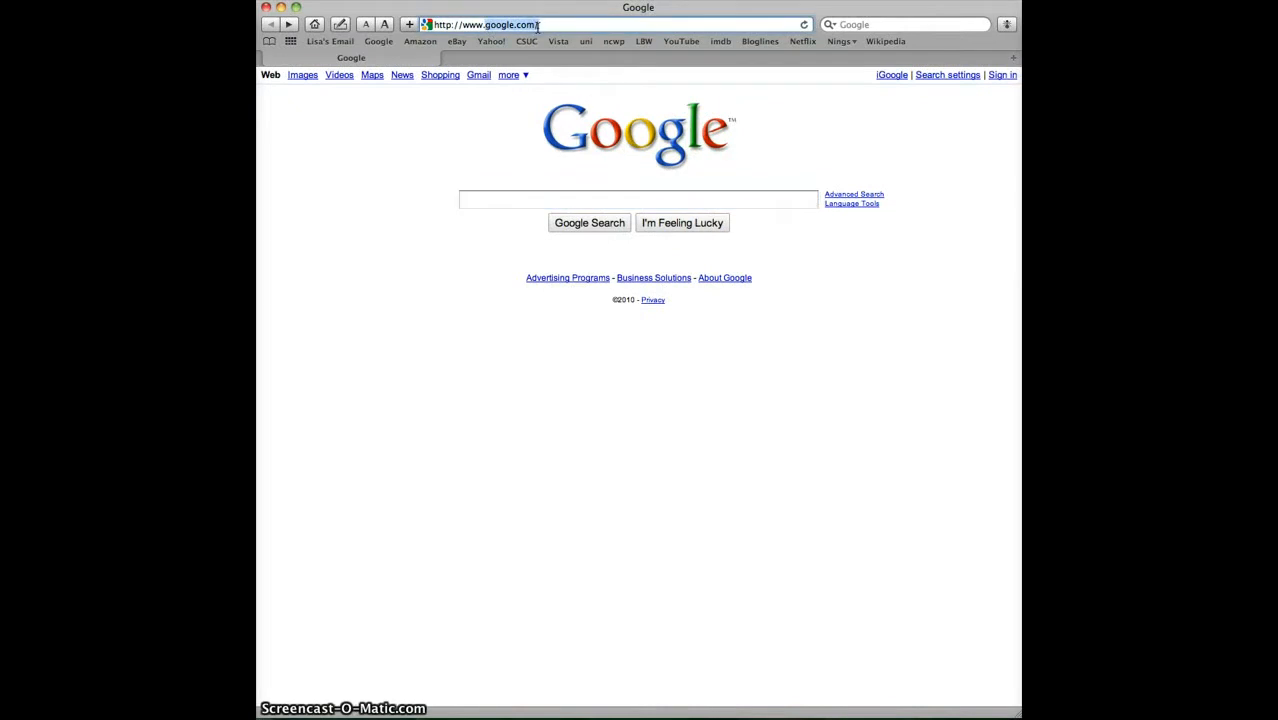
text(diigo.com)
key(Return)
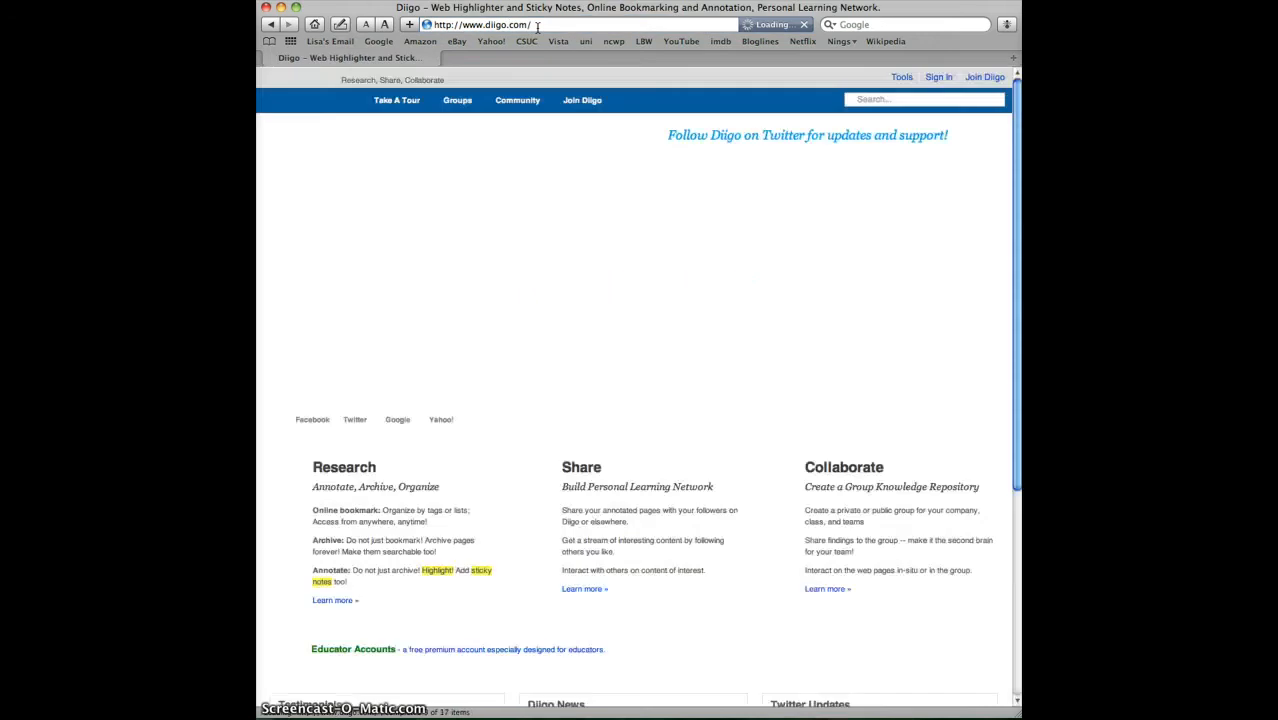
click(902, 78)
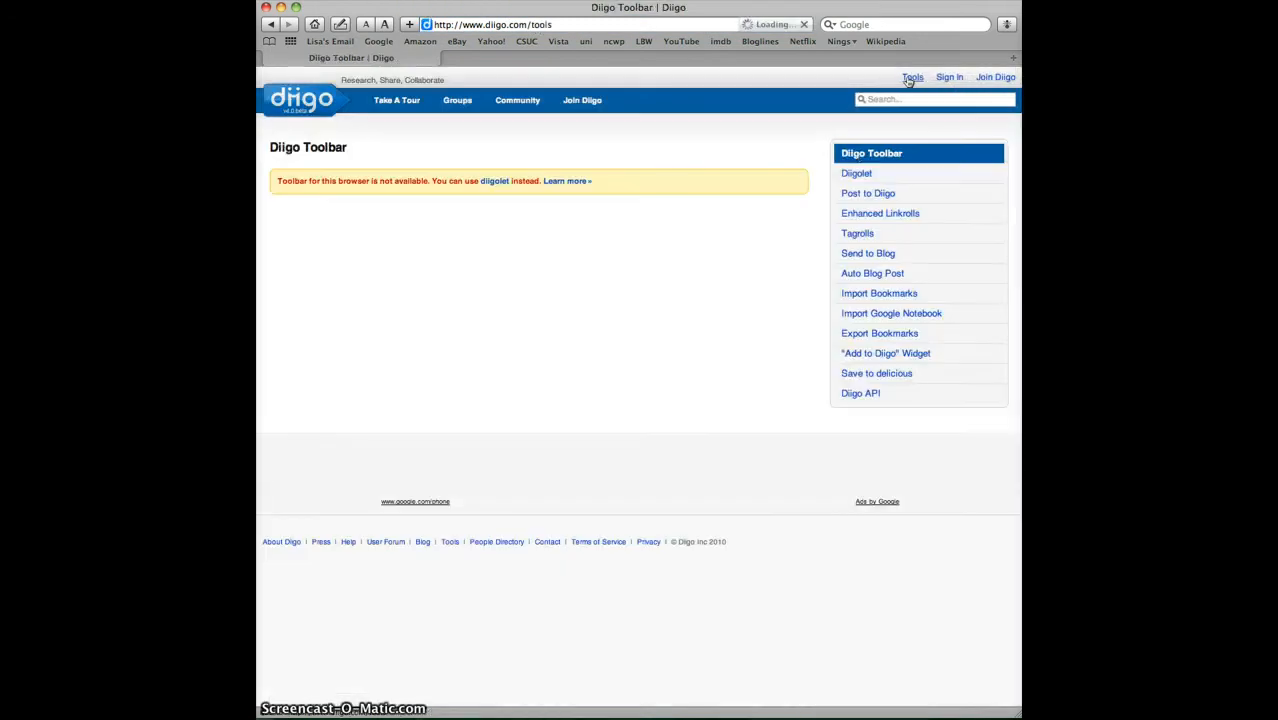
click(855, 175)
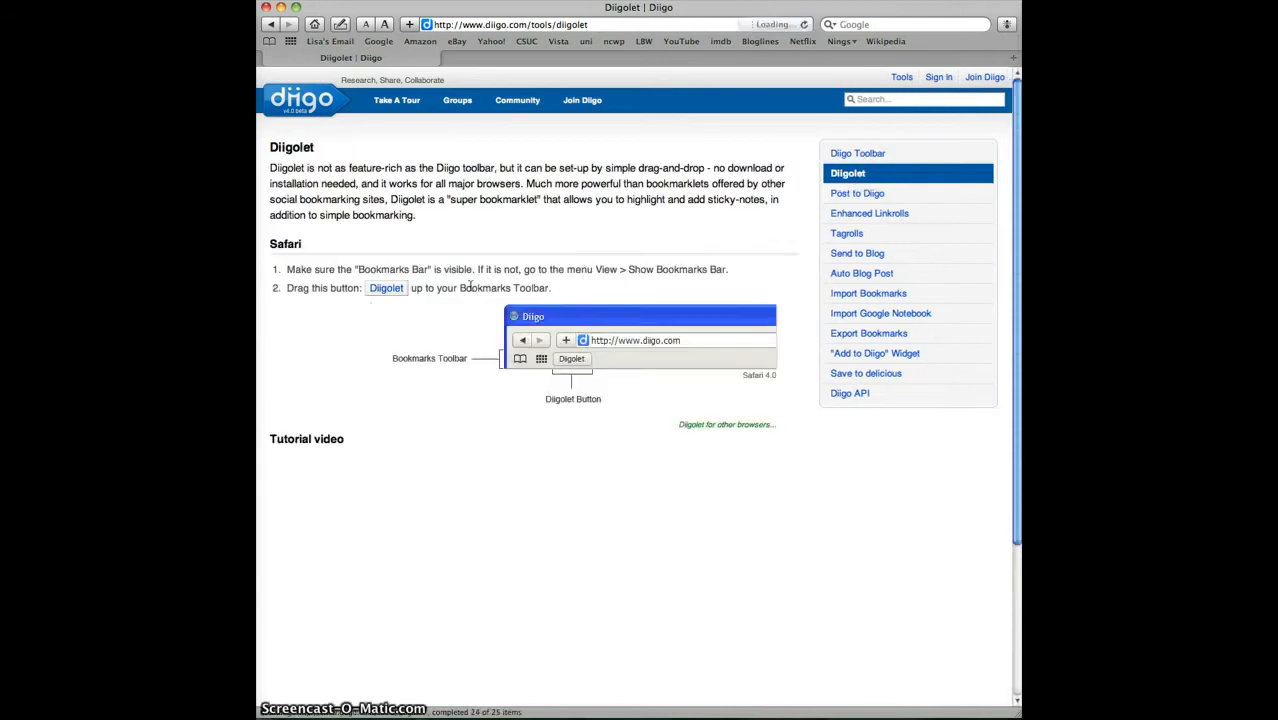
Step: Add the Diigolet bookmarklet to the bookmarks bar after Wikipedia and run it to load its annotation toolbar on the page
drag(393, 292, 930, 48)
click(685, 137)
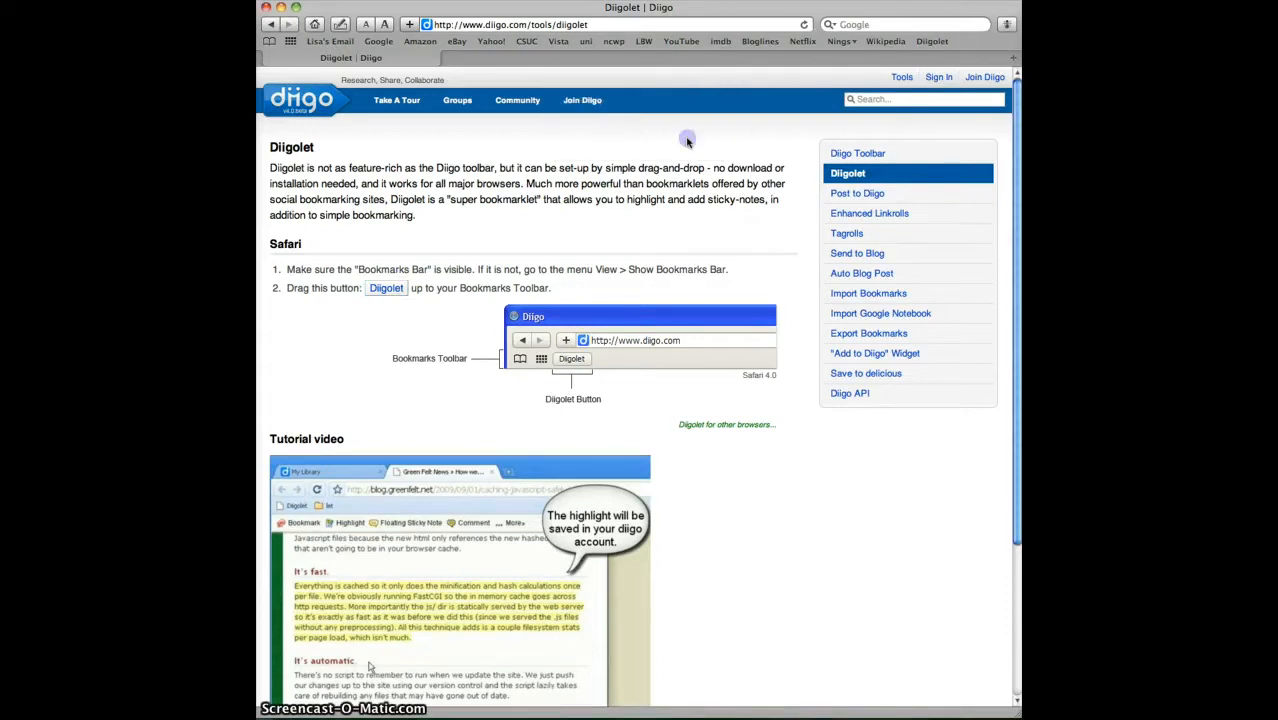
click(930, 42)
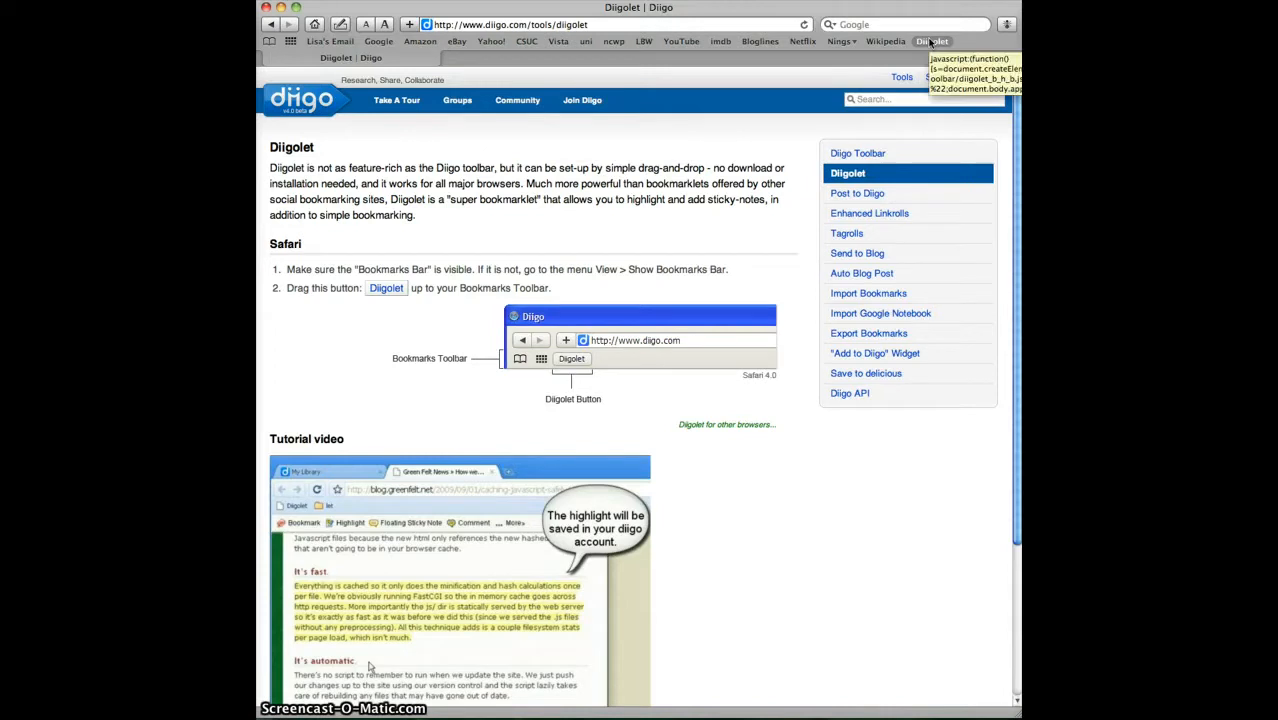
click(930, 42)
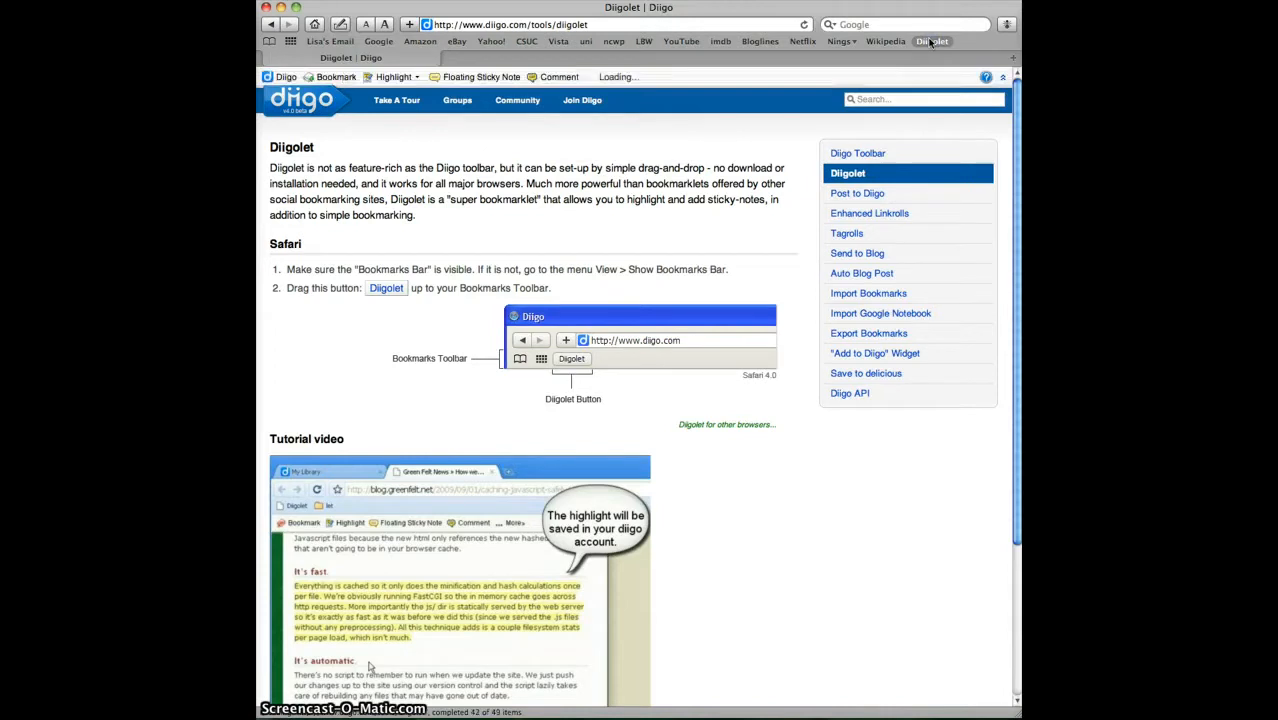
click(286, 79)
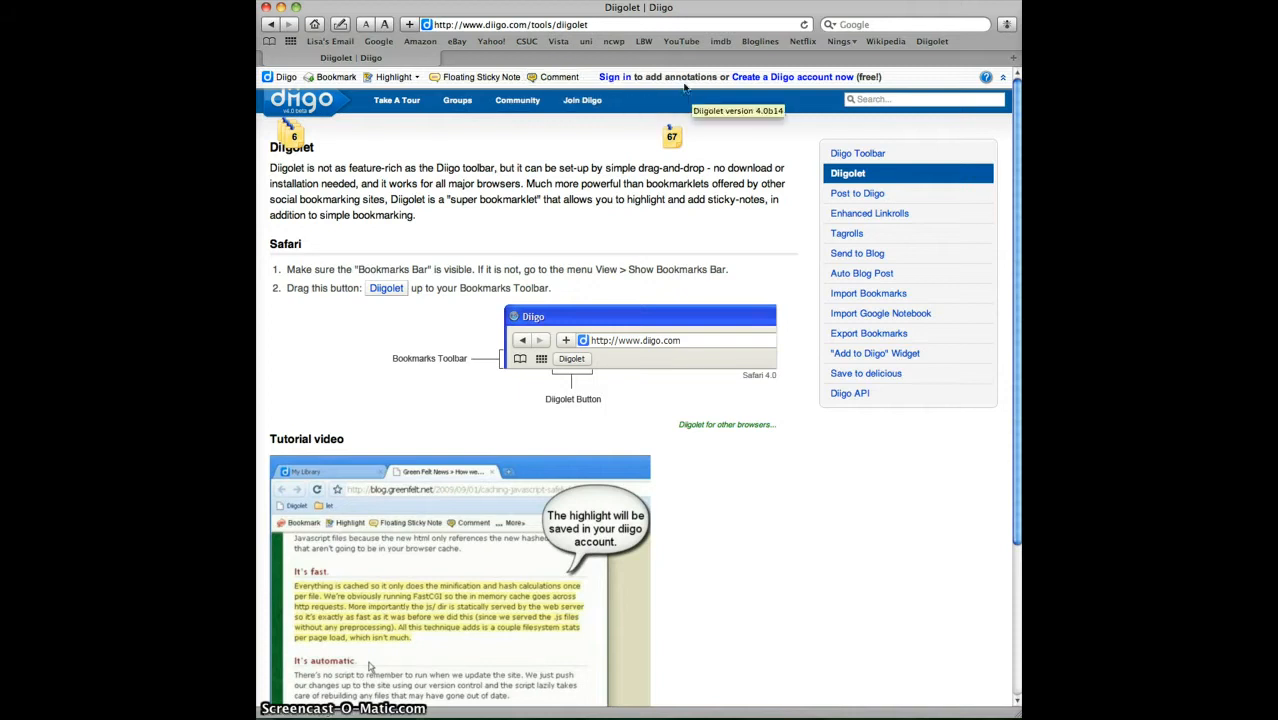
Step: Switch back to Firefox and show the Diigo toolbar
drag(491, 11, 798, 11)
click(494, 24)
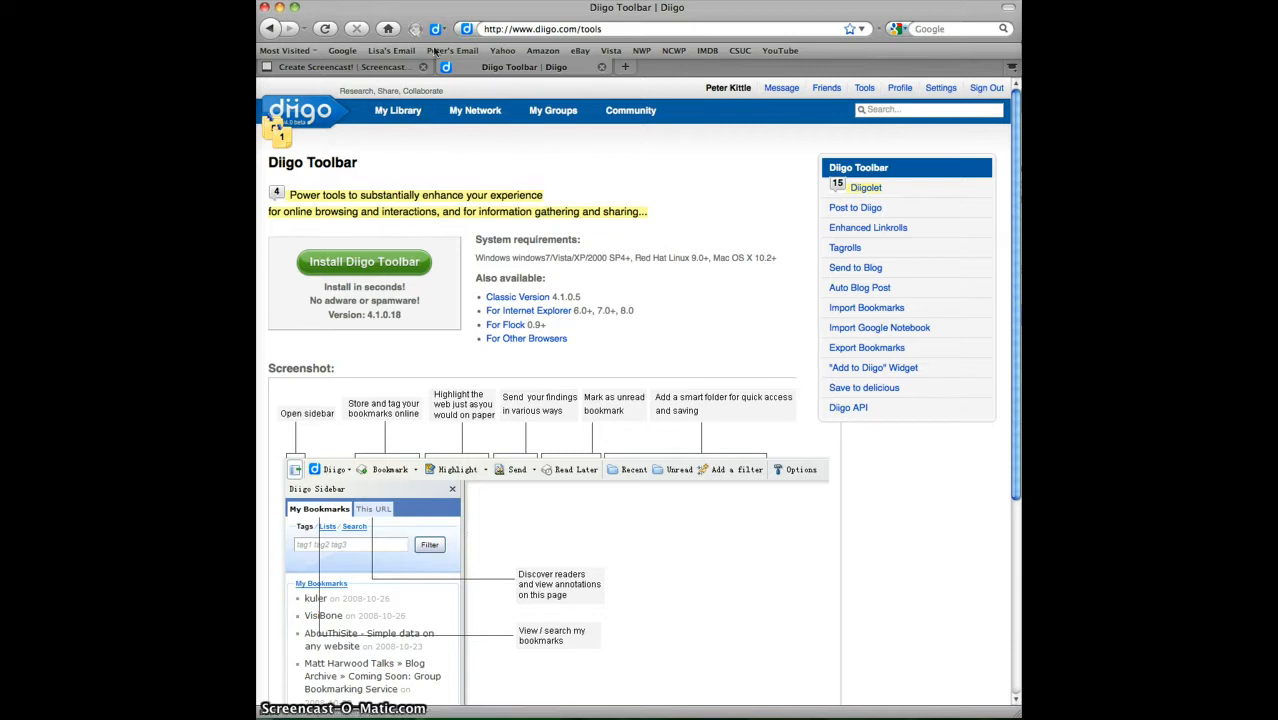
click(437, 33)
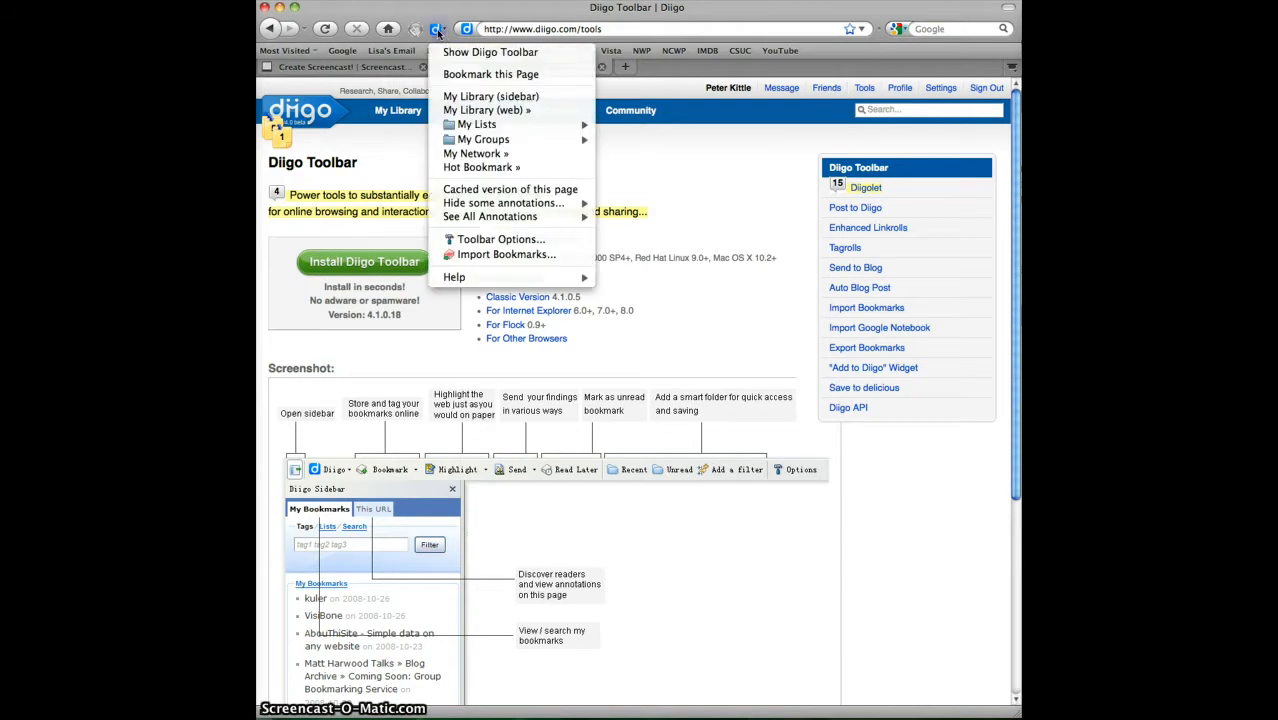
click(450, 53)
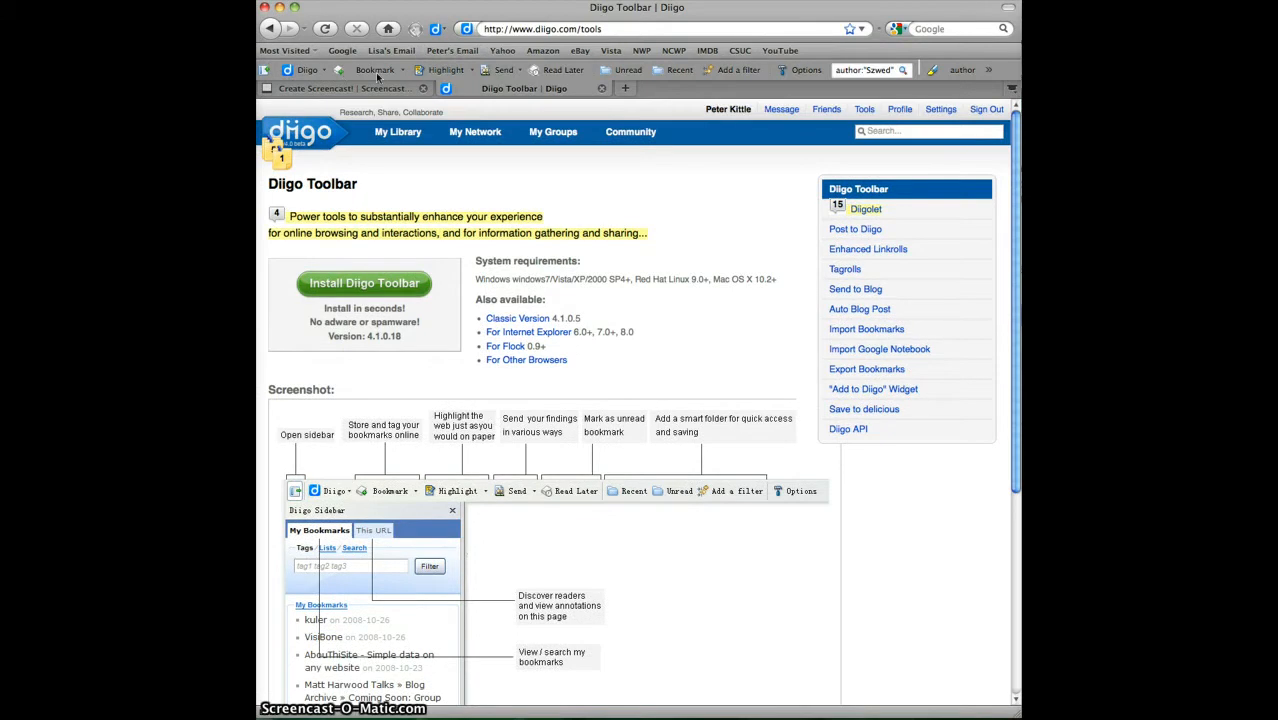
Step: View the saved library bookmarks in the Diigo sidebar and close the sidebar
click(265, 72)
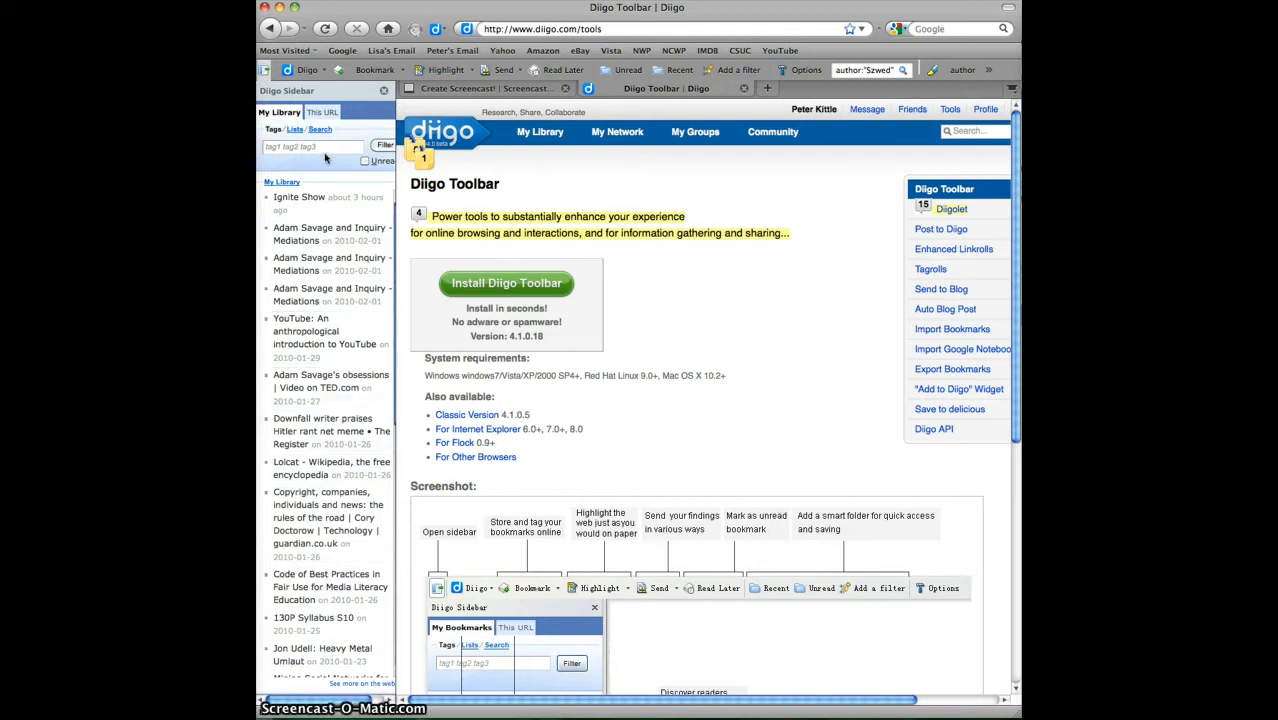
click(264, 71)
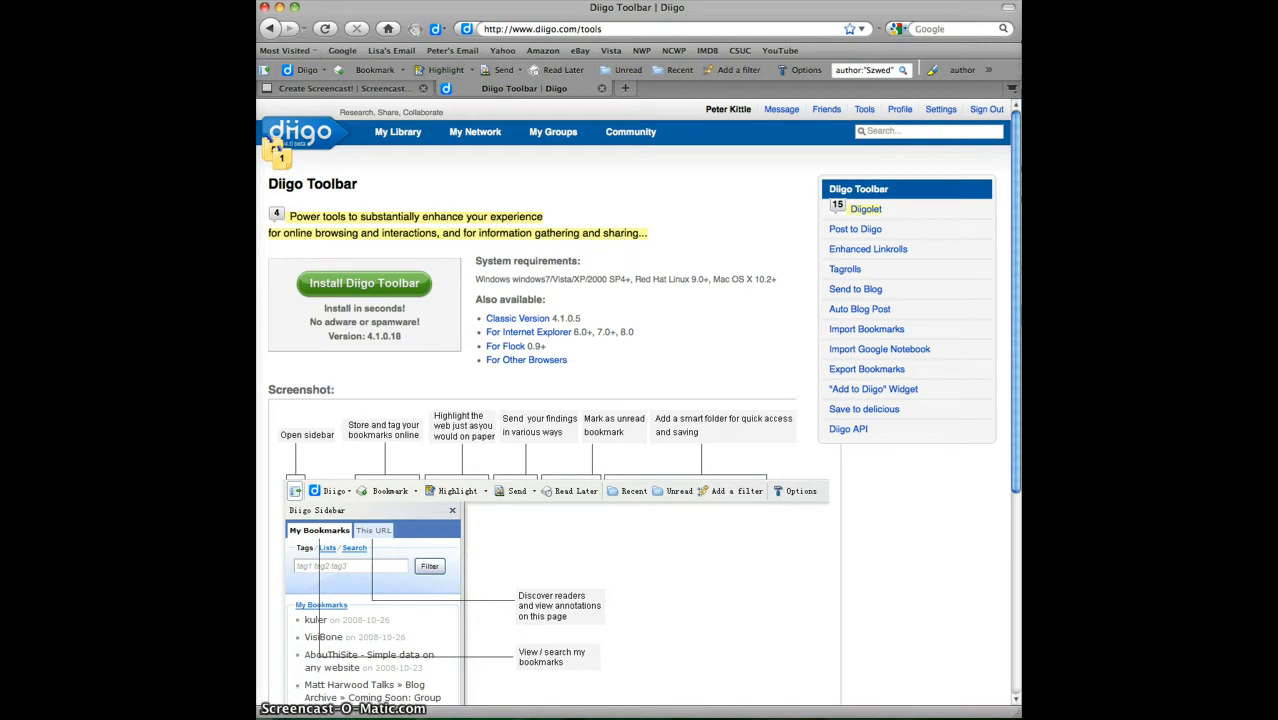
Step: Search Google for "legitimate peripheral participation" in a new tab and open the Wikipedia article on it
double_click(719, 88)
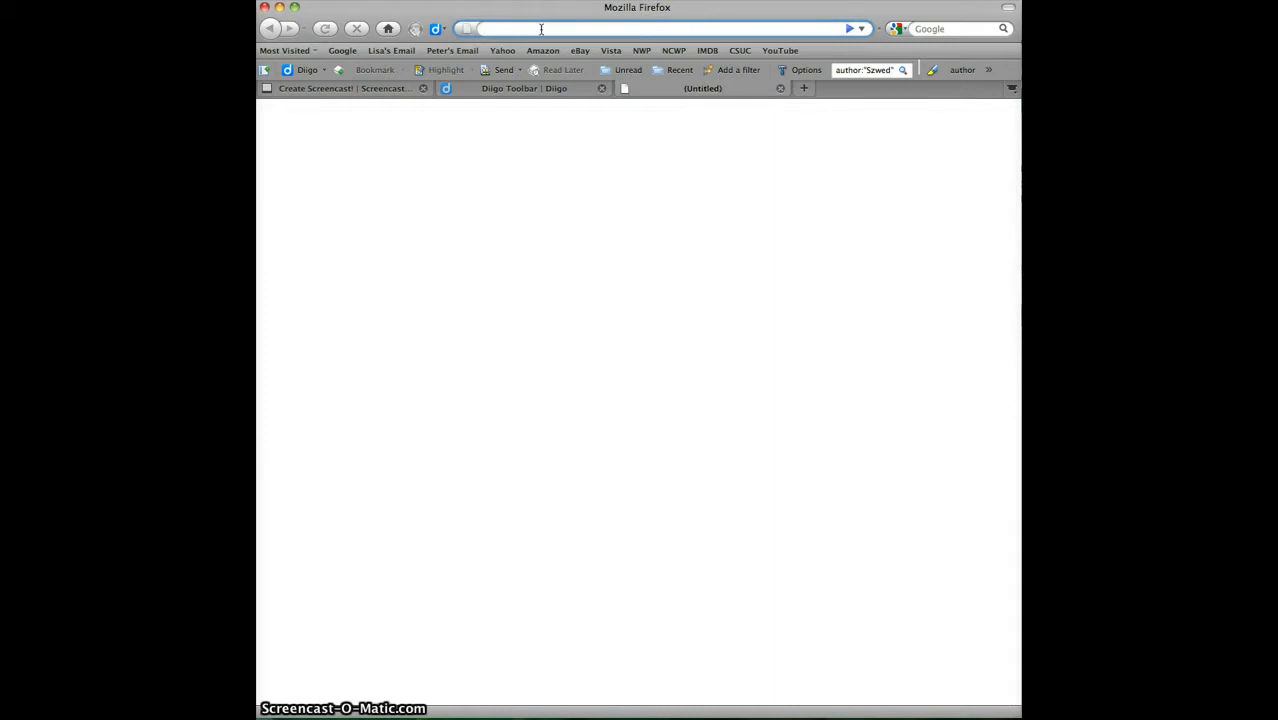
click(949, 28)
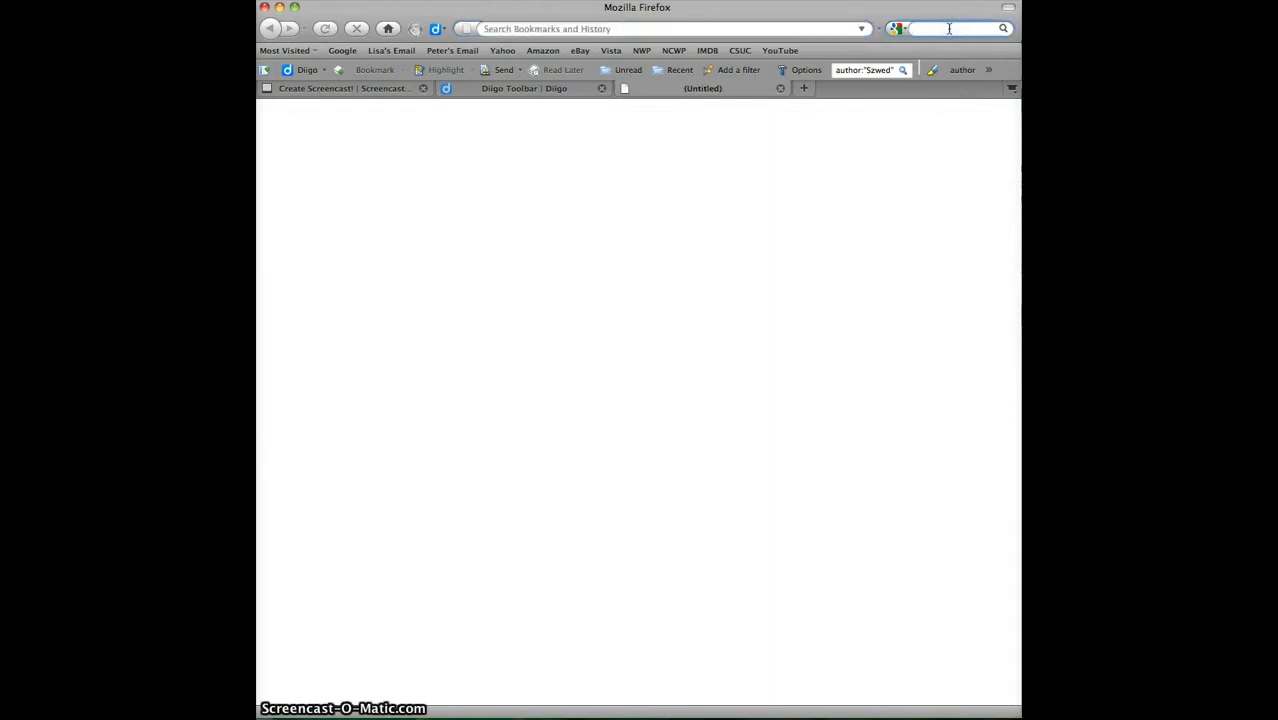
text(legitimate peri)
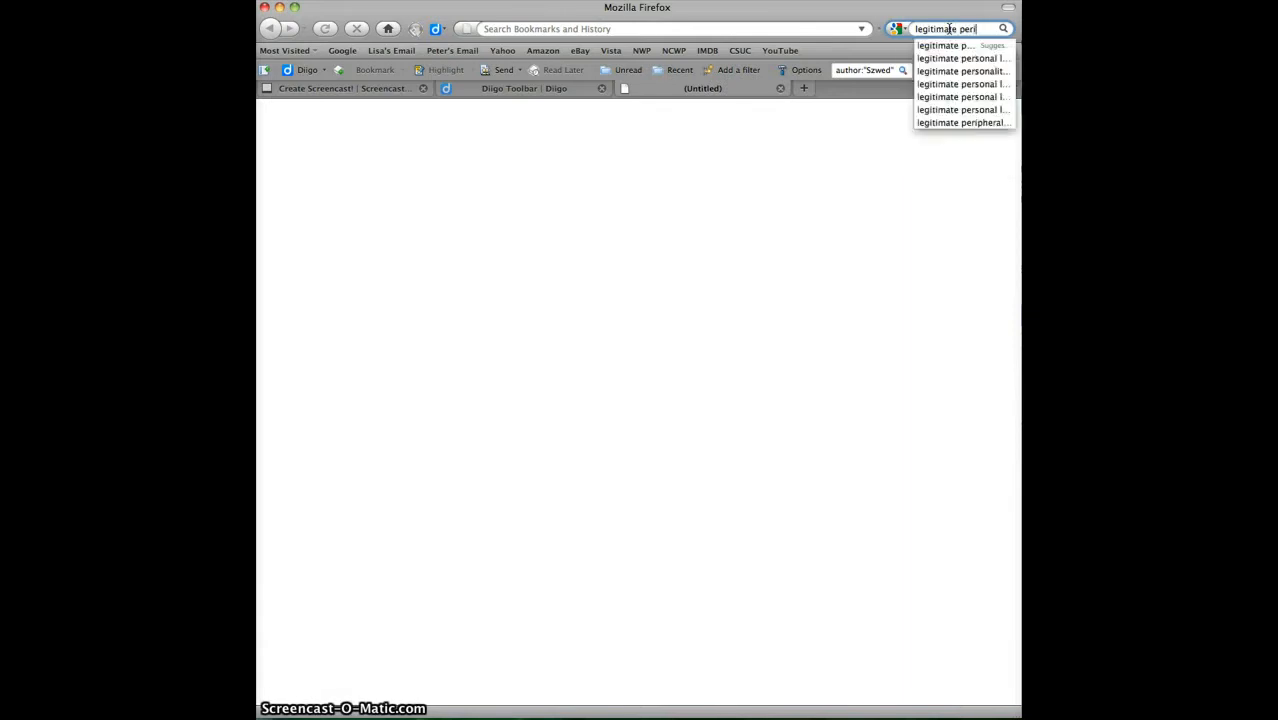
text(pheral)
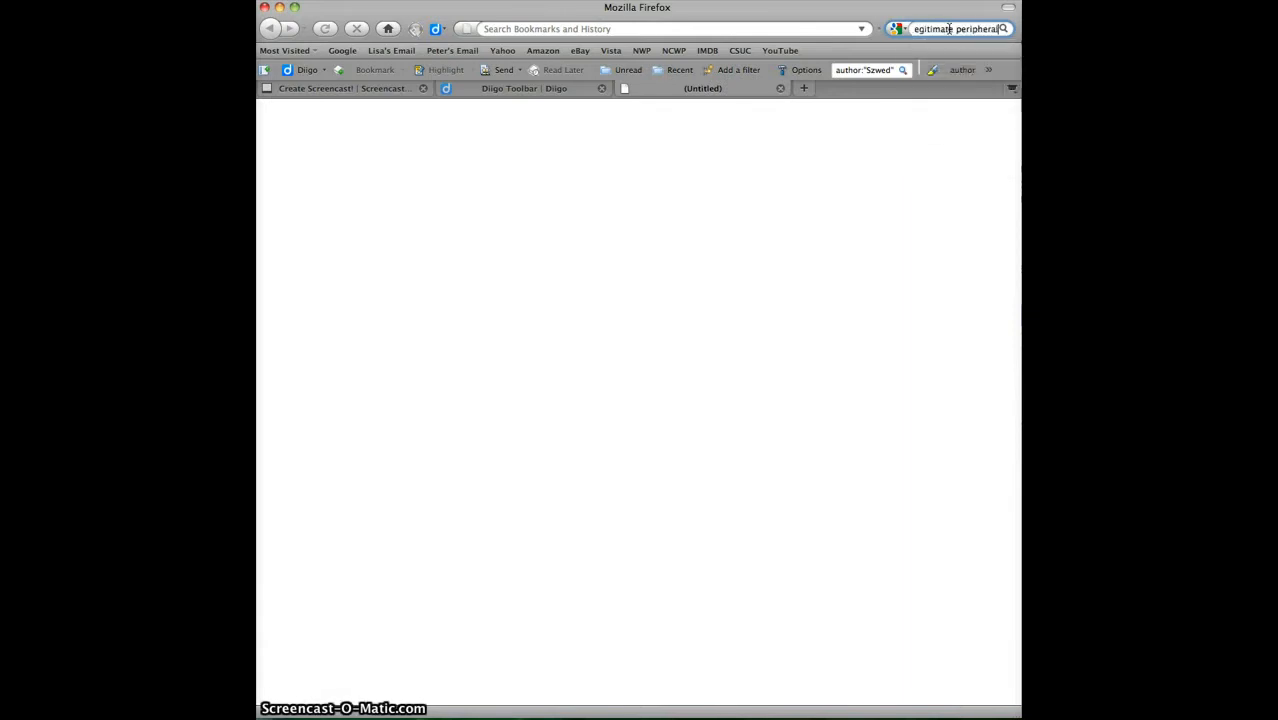
text( participation)
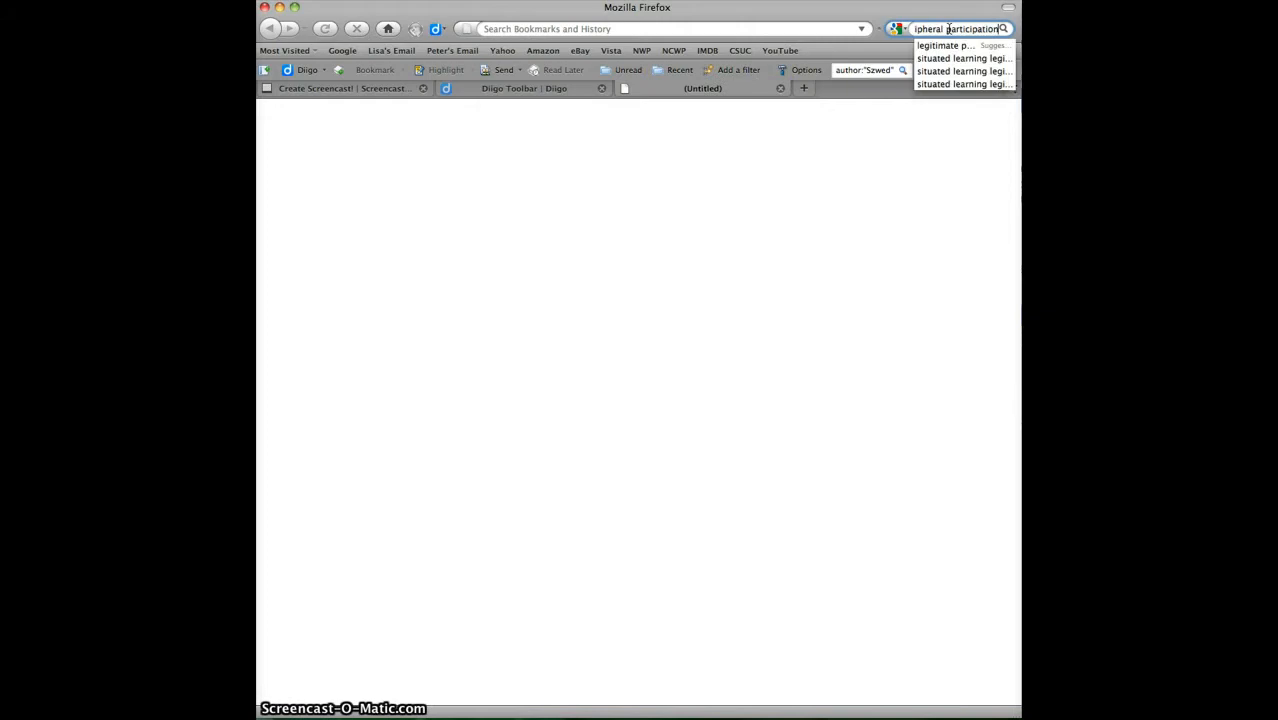
key(Return)
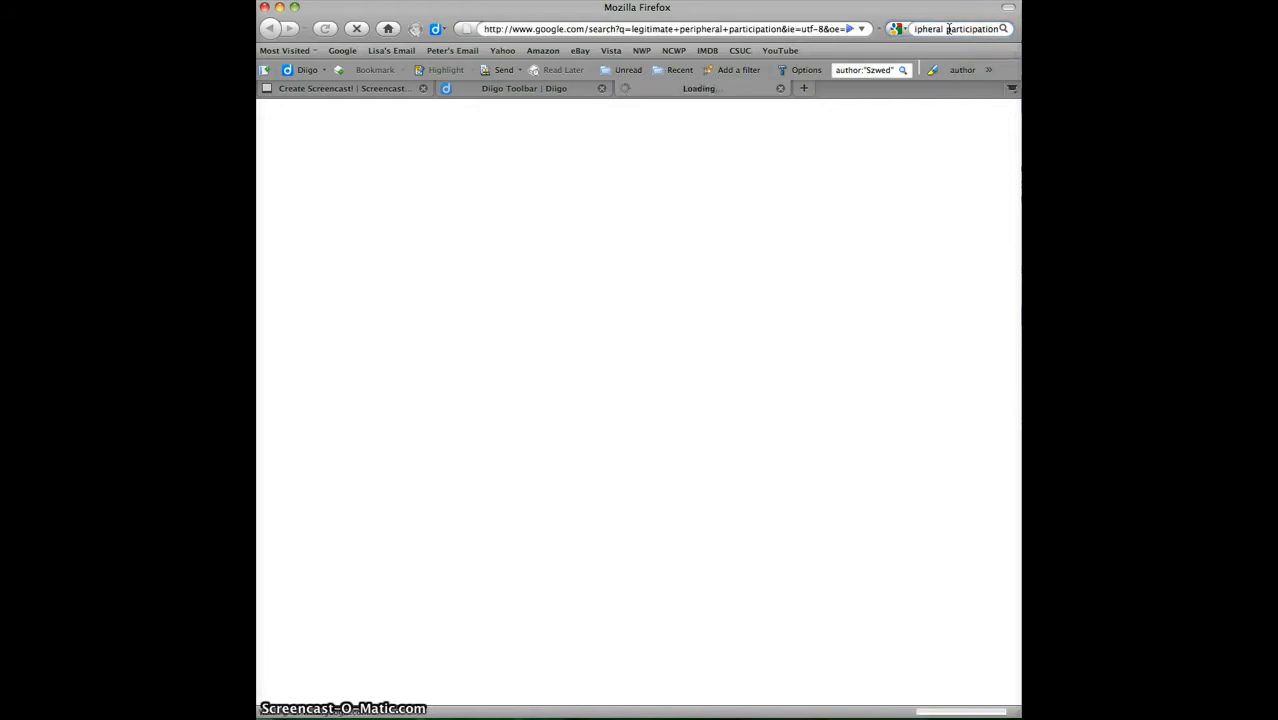
click(536, 220)
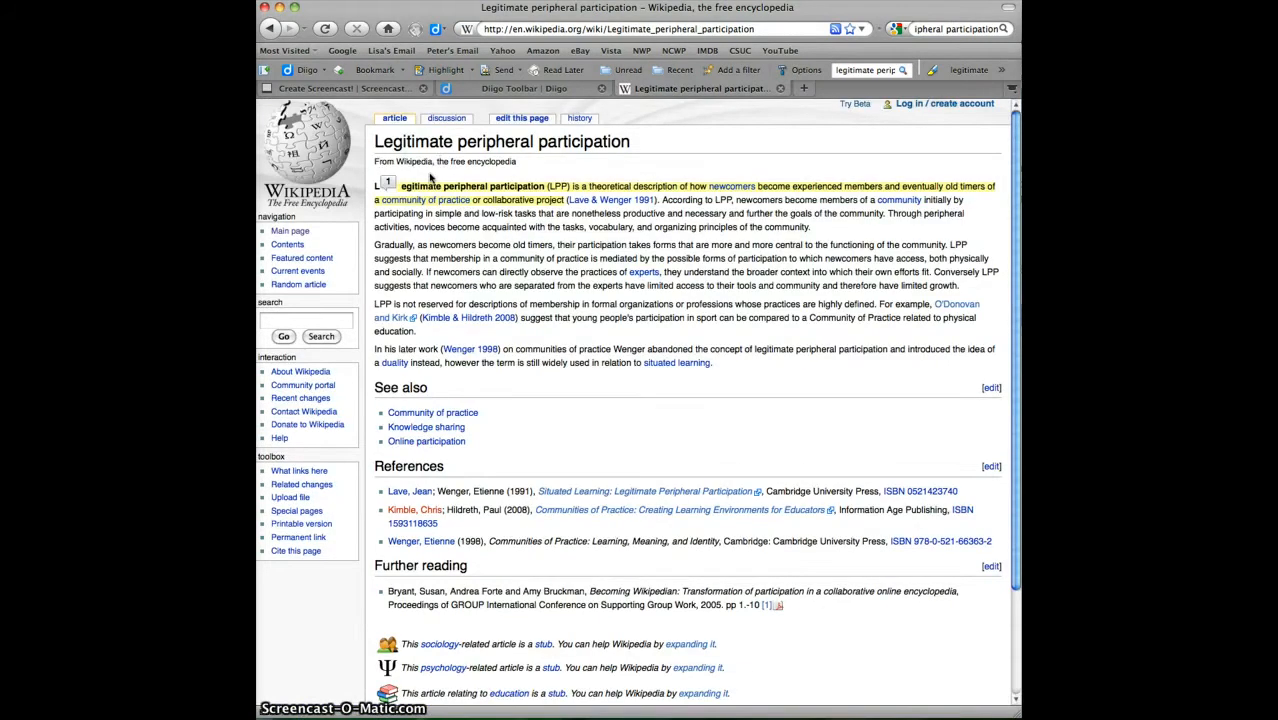
Step: Examine the Diigo note attached to the highlighted opening sentence of the article
click(391, 184)
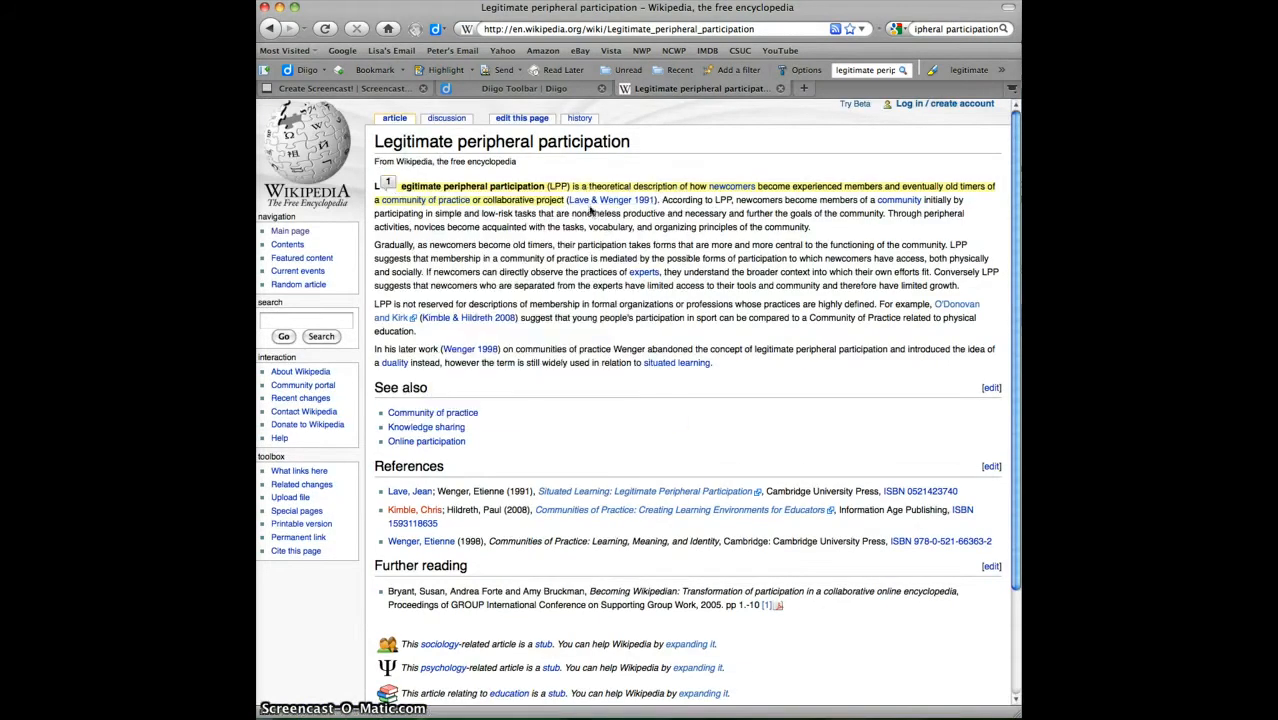
mouse_move(391, 186)
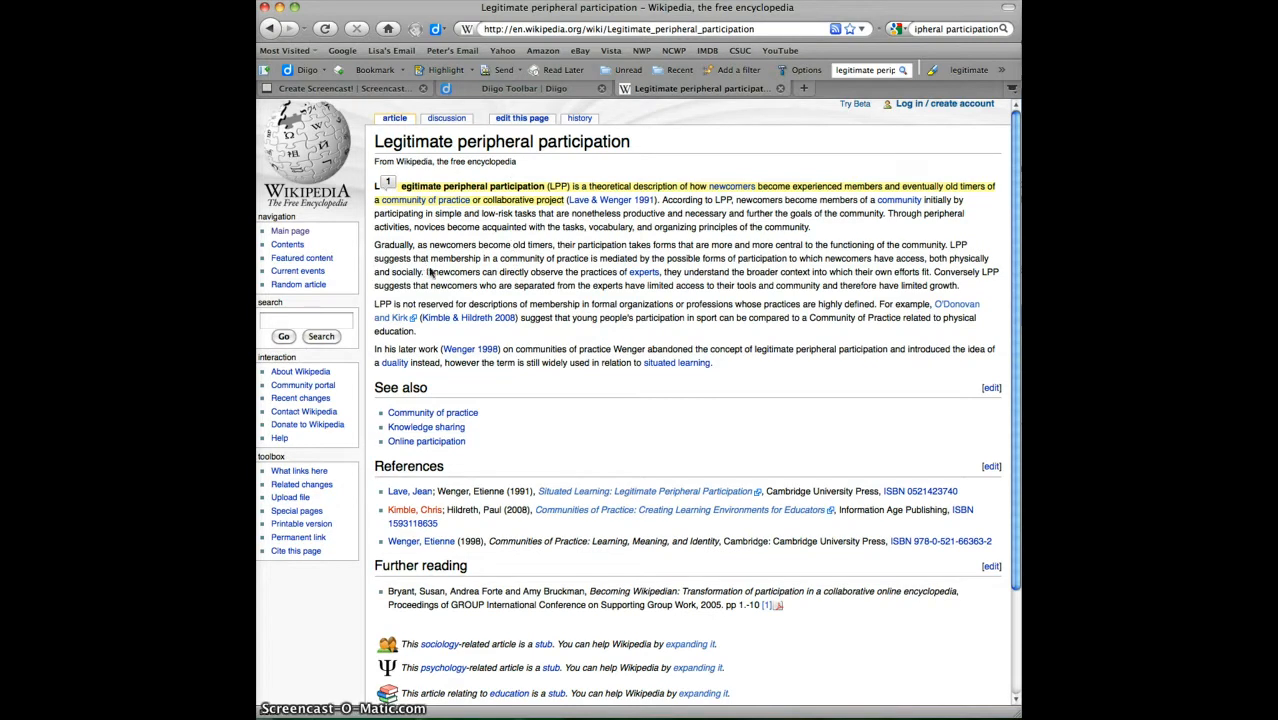
Step: Select "If newcomers can directly observe the practices of experts, they understand the broader context" and choose Blue as the Diigo highlight colour
drag(427, 271, 812, 278)
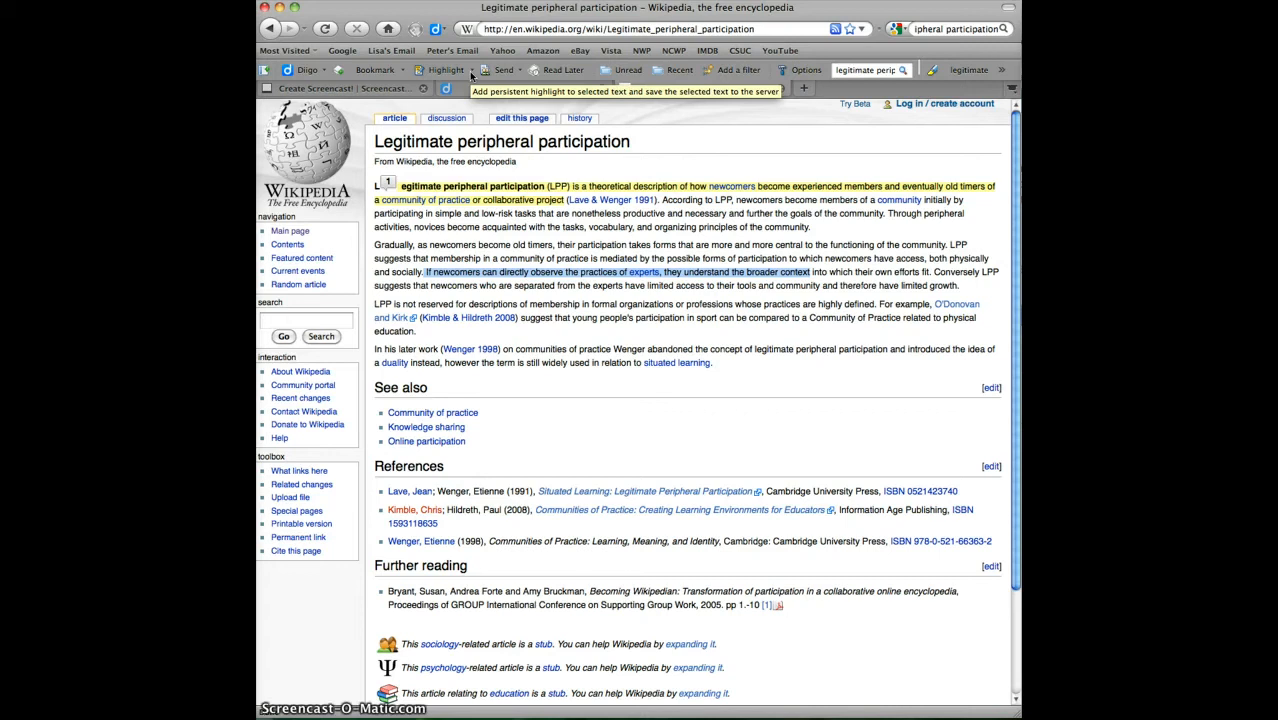
click(471, 72)
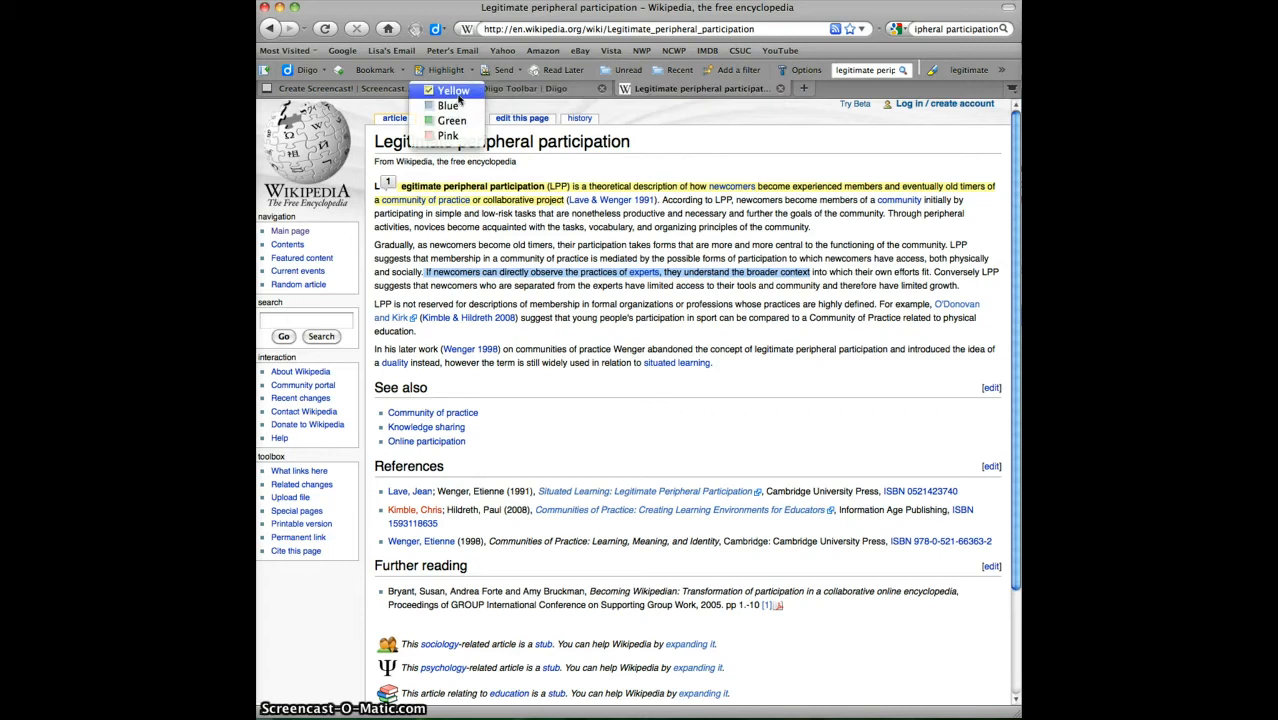
click(453, 105)
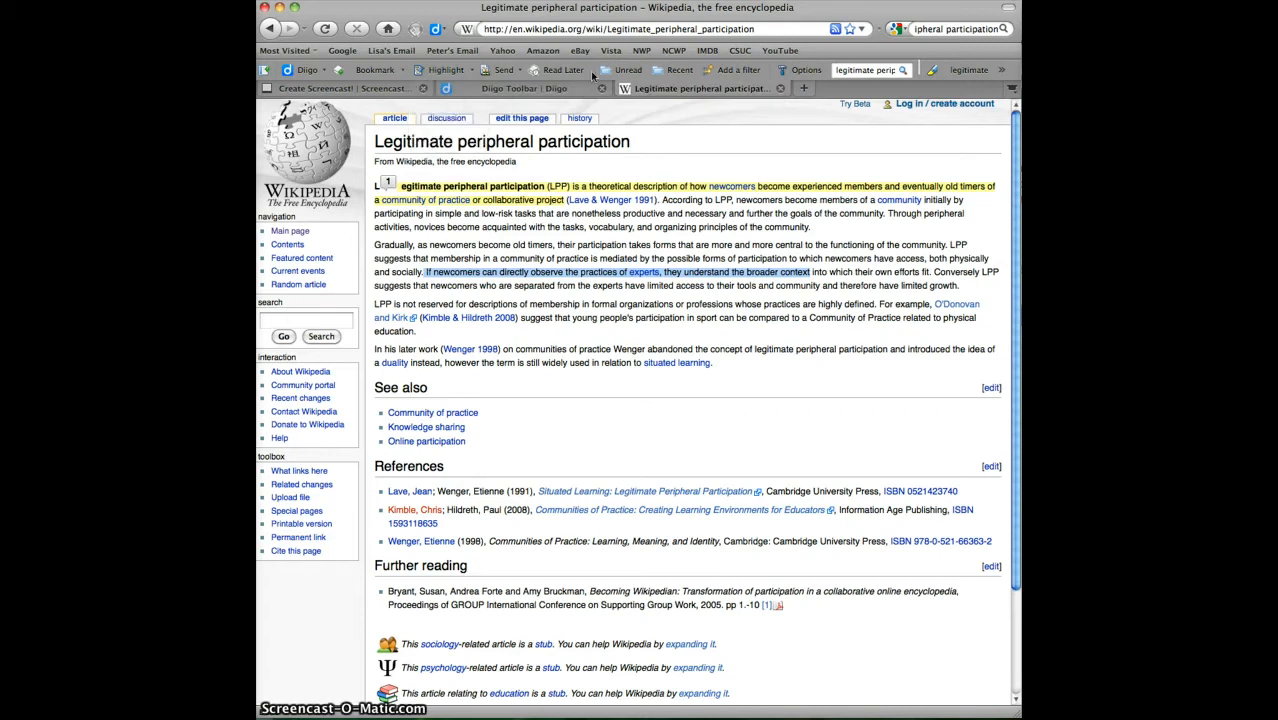
Step: Show the Diigo sidebar and start a bookmark for the article with the tags socialmedia, theory, participation and peripheral
click(267, 71)
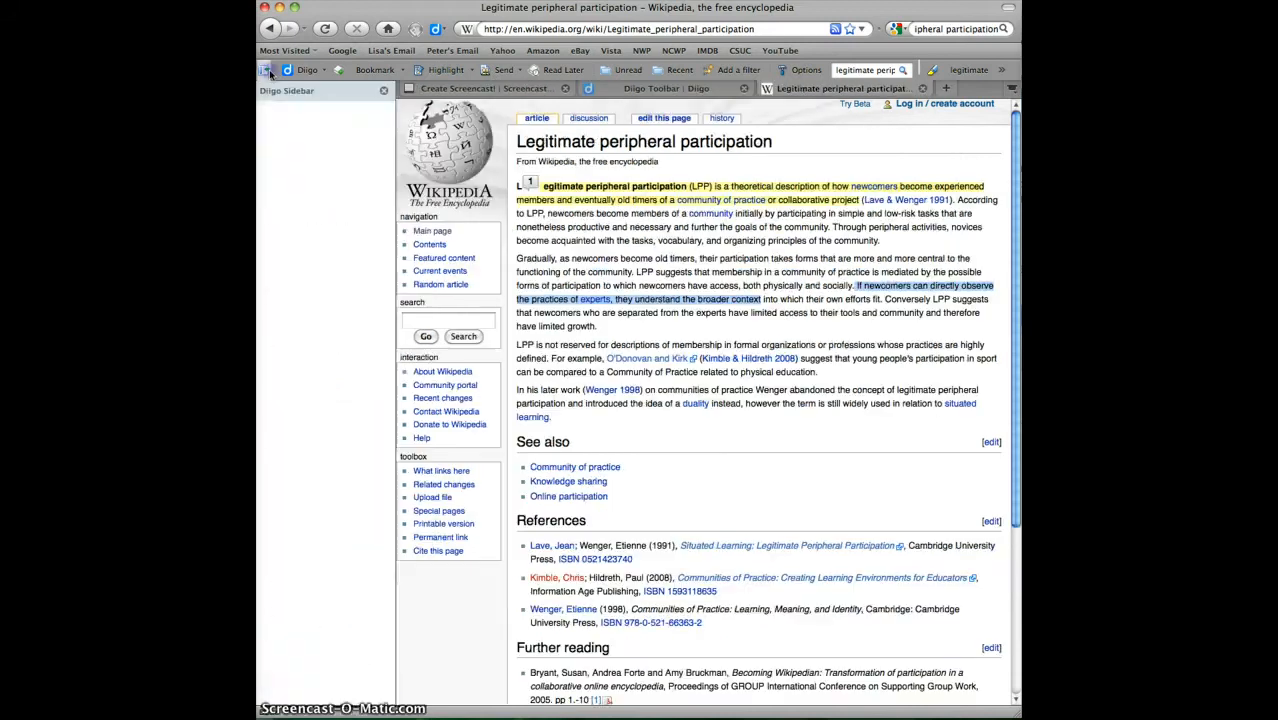
click(380, 70)
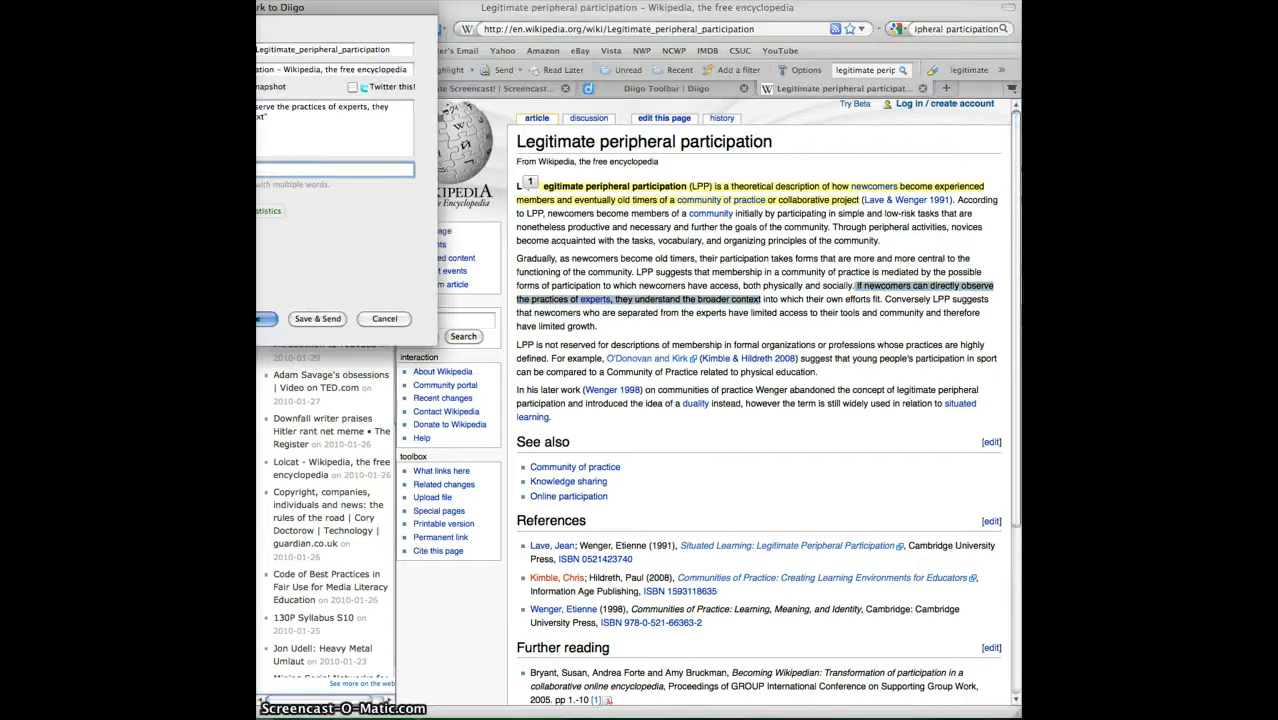
drag(294, 9, 495, 16)
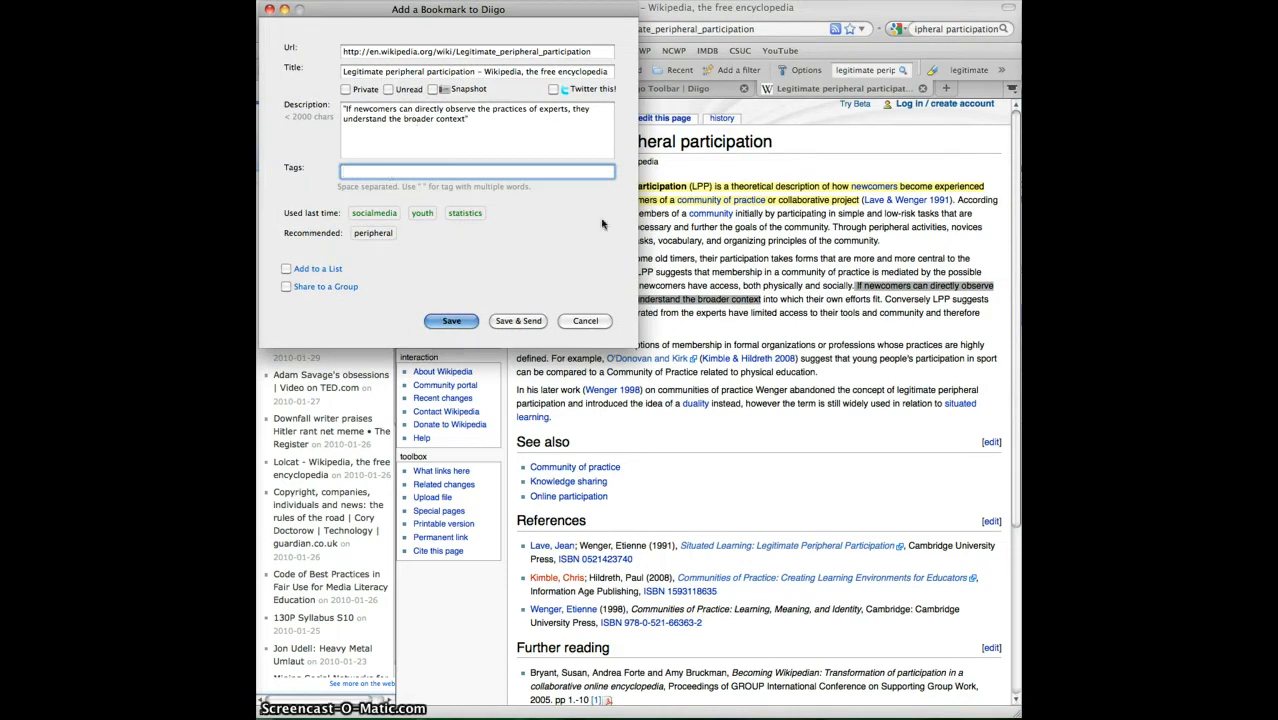
click(386, 215)
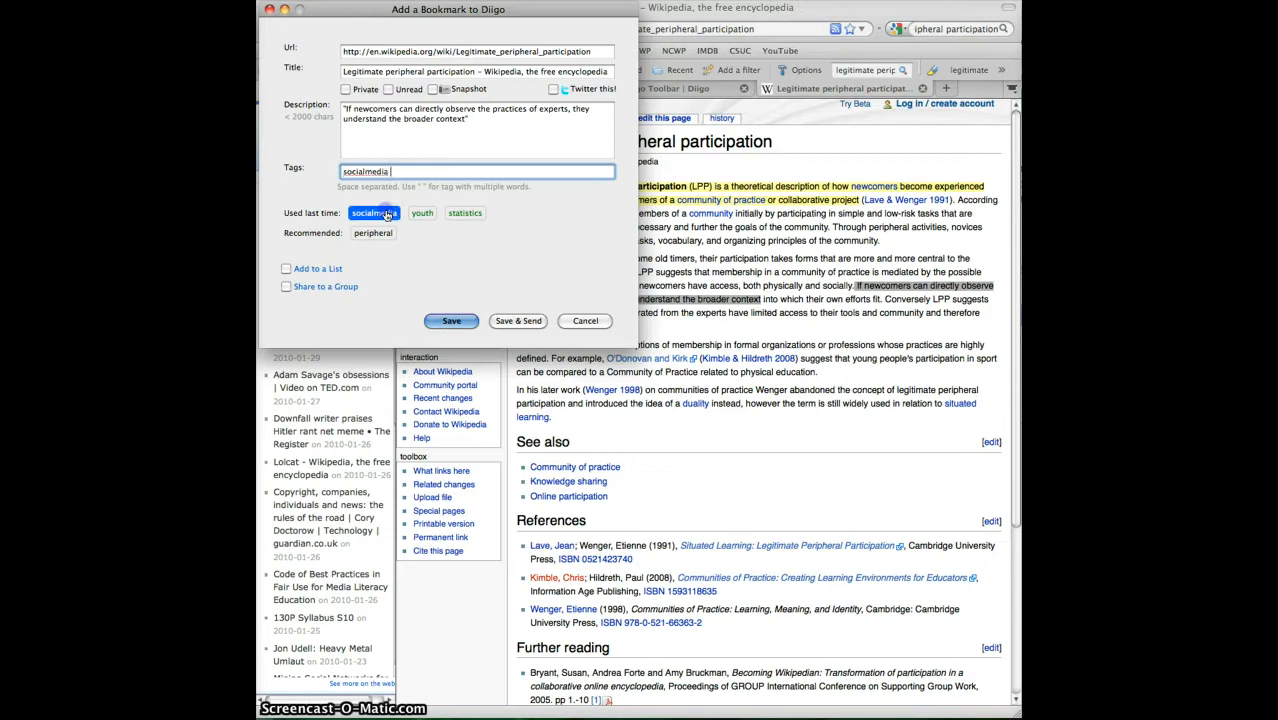
text(theory partic)
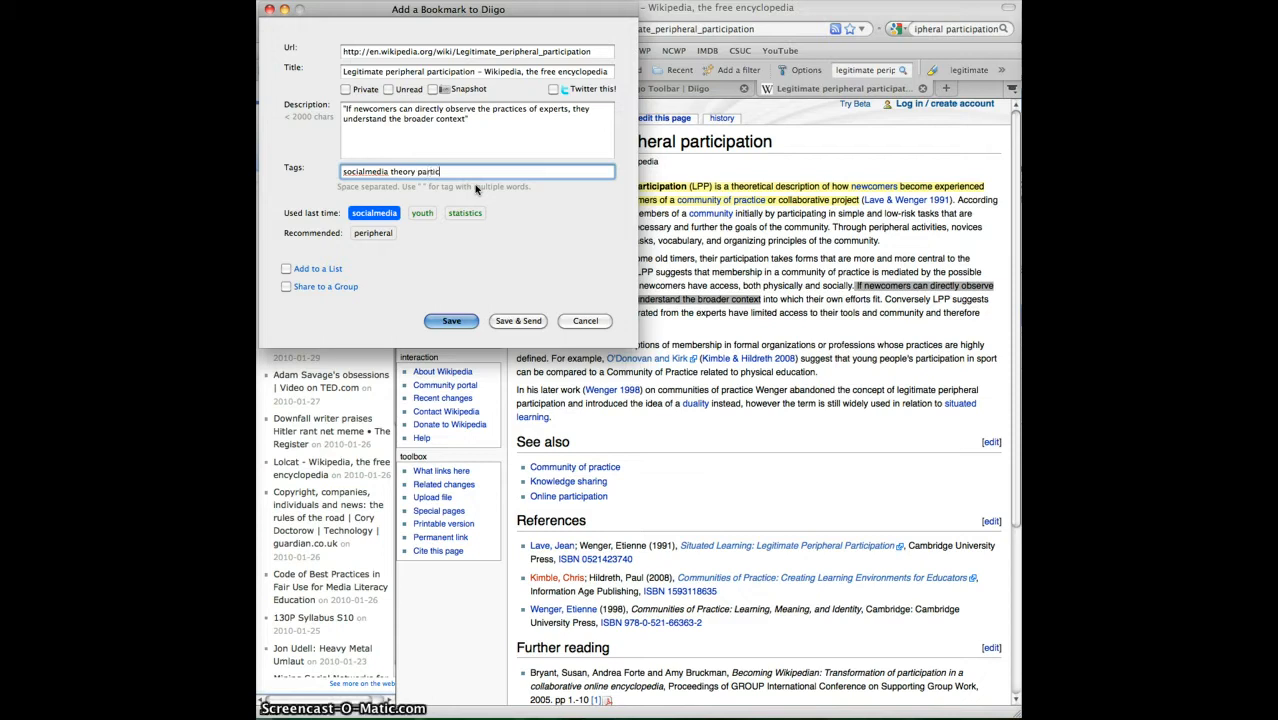
text(ipation)
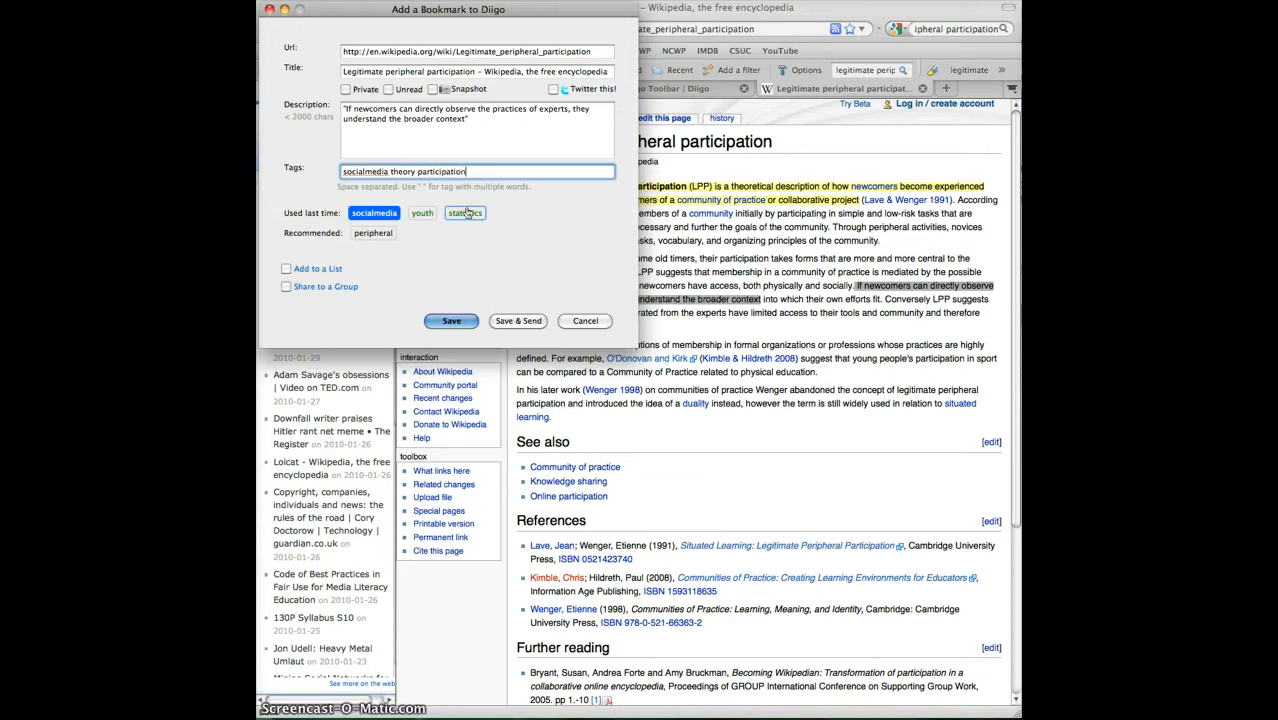
click(377, 235)
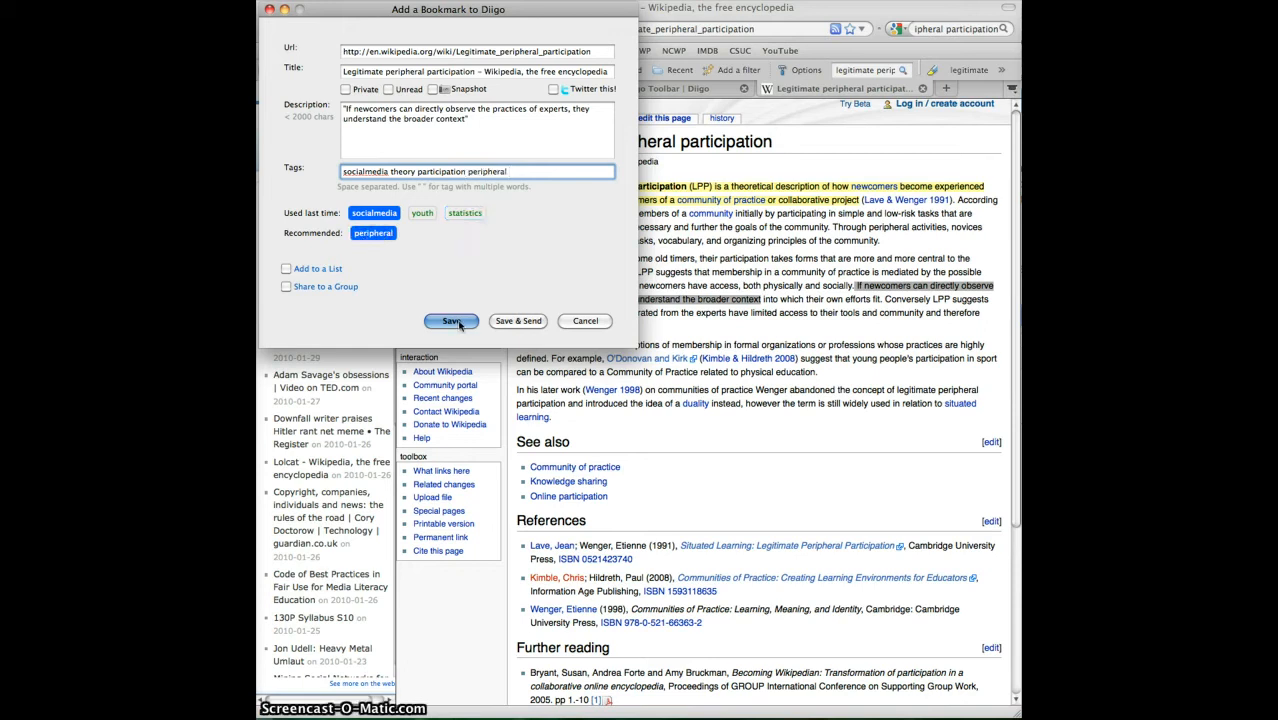
Step: Add the bookmark to the Social Media list, share it with existing annotations to the 130P Spring 2010 group, and save it
click(286, 270)
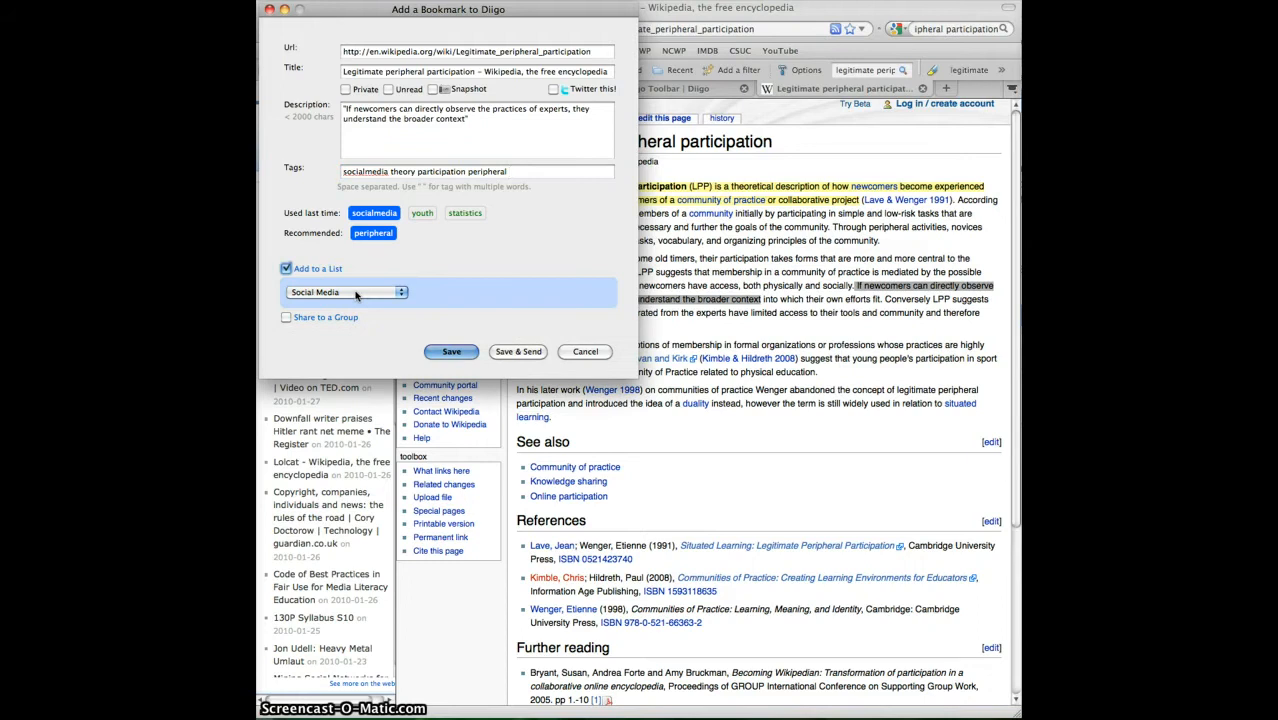
click(286, 317)
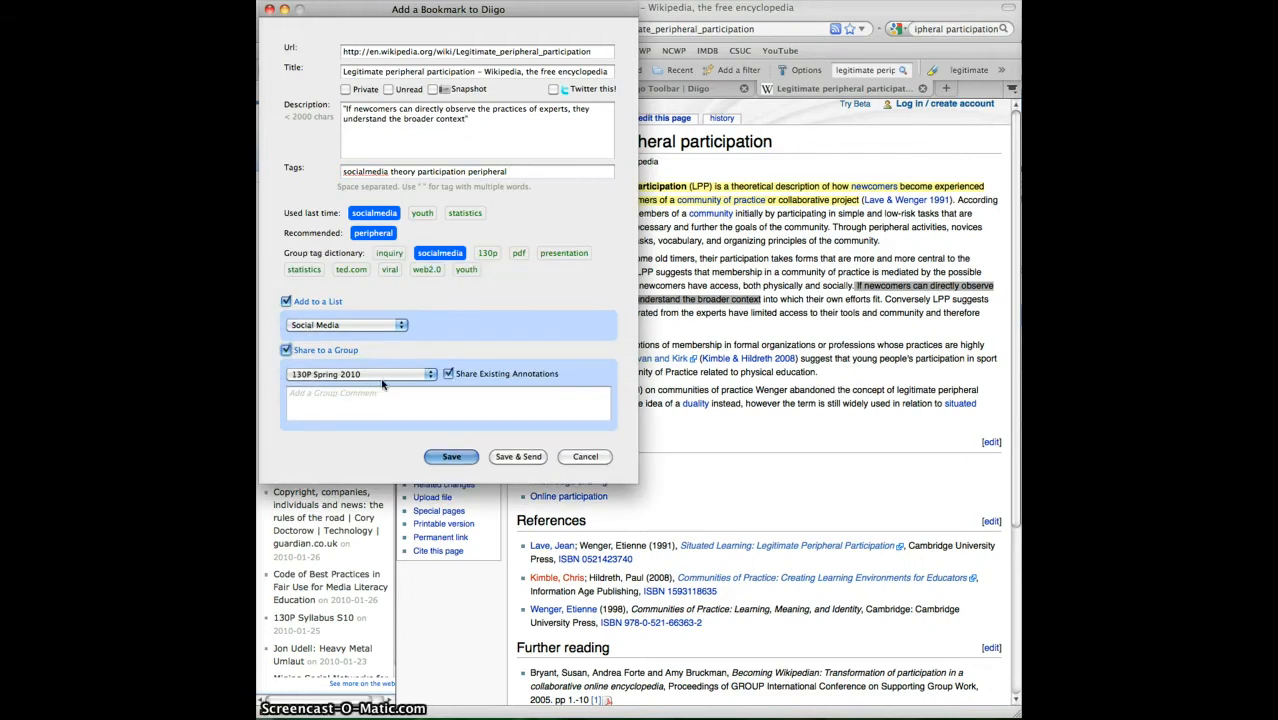
click(462, 460)
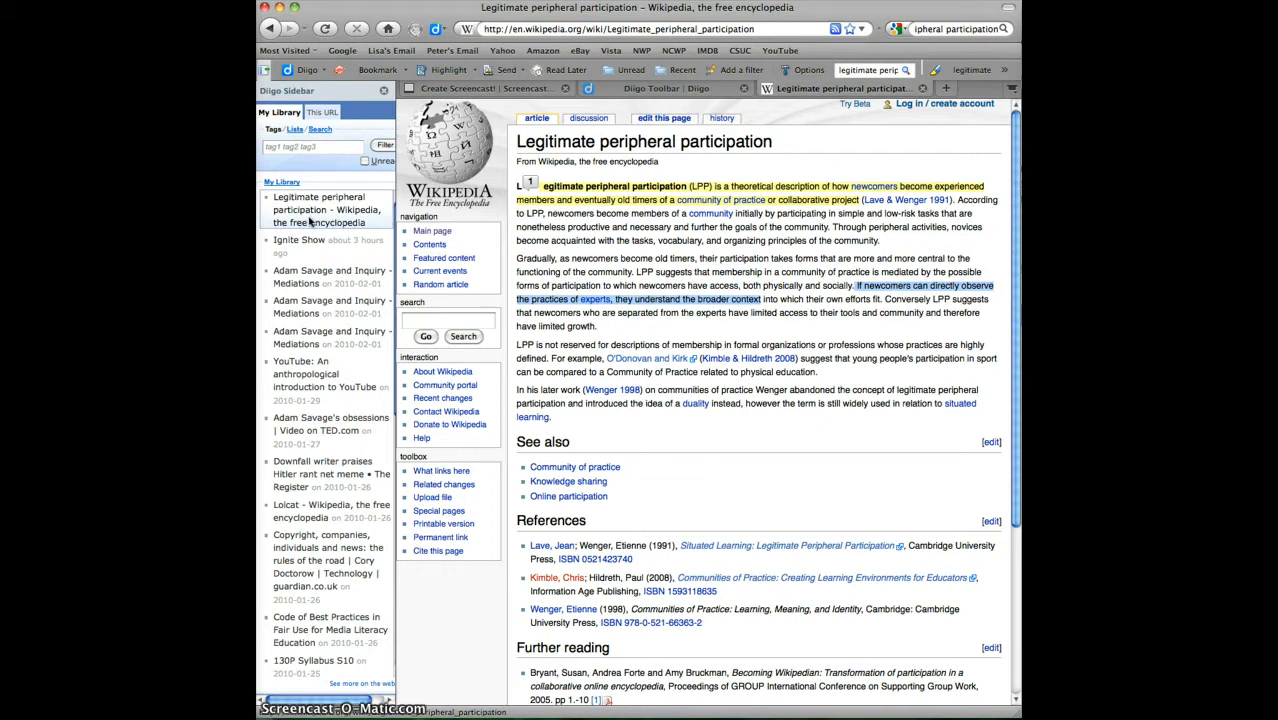
Step: Open the full My Library page and view the annotated link for the "Legitimate peripheral participation" bookmark
click(338, 205)
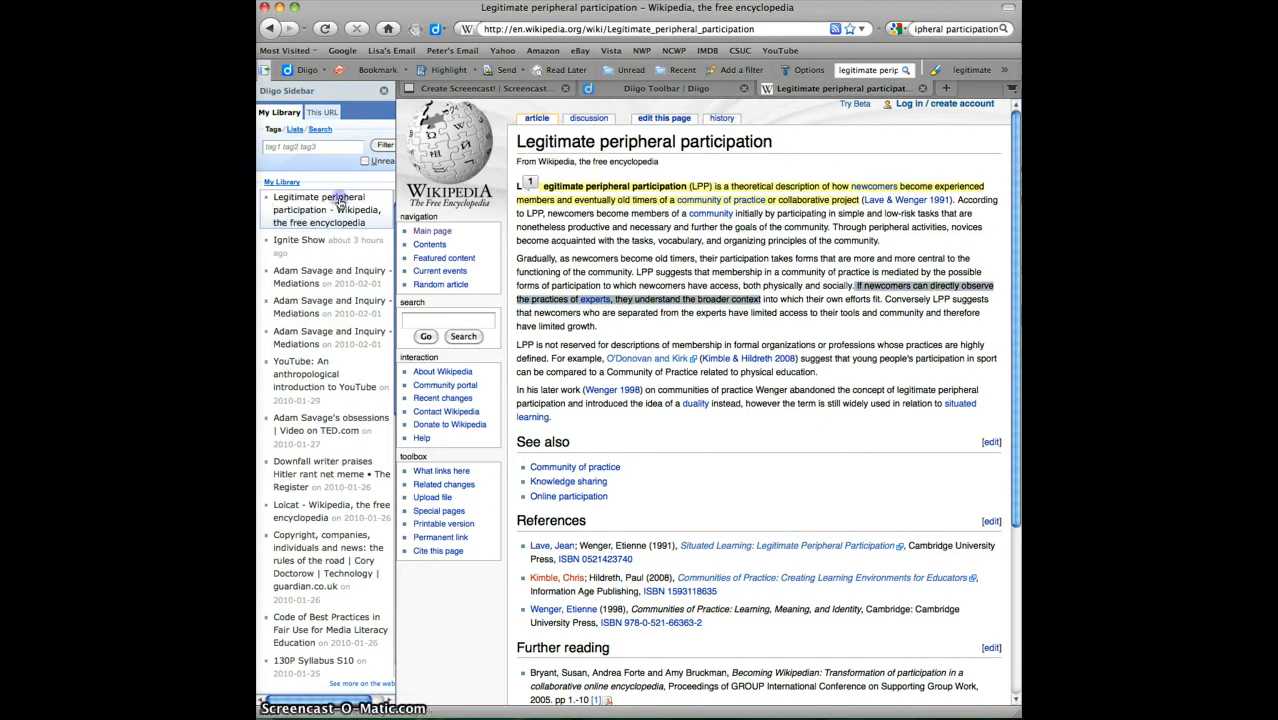
click(291, 184)
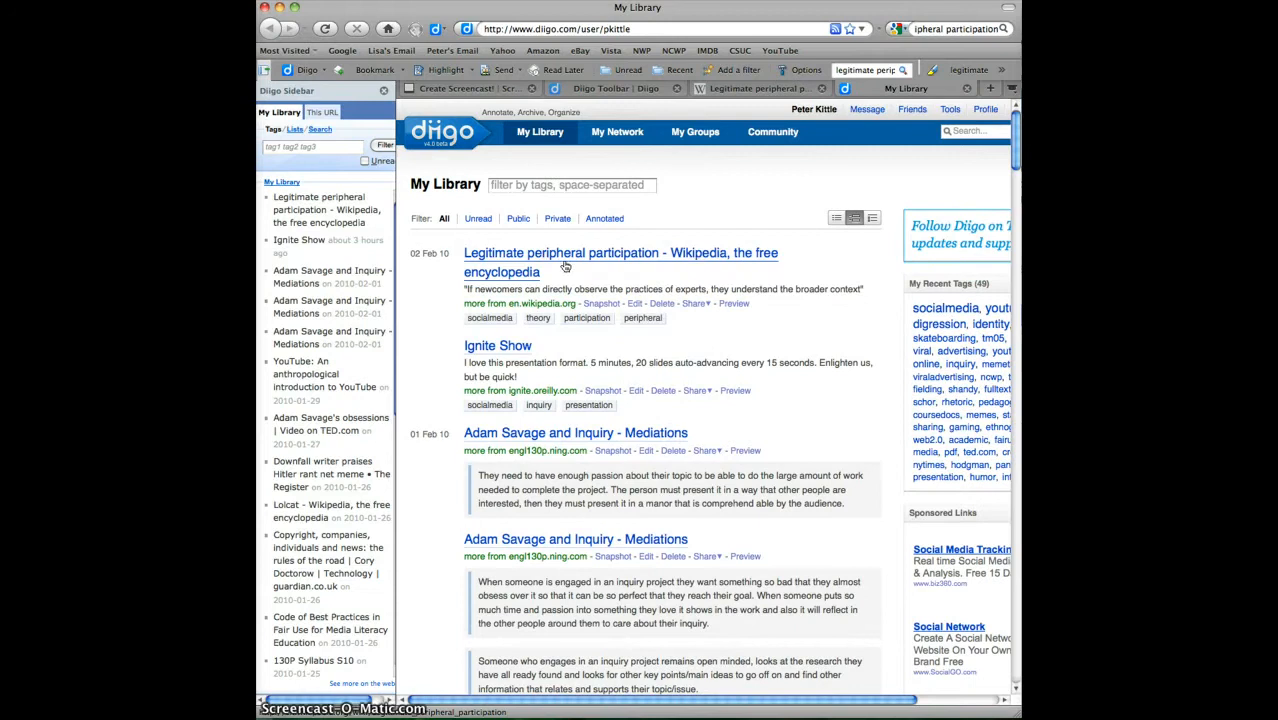
click(700, 305)
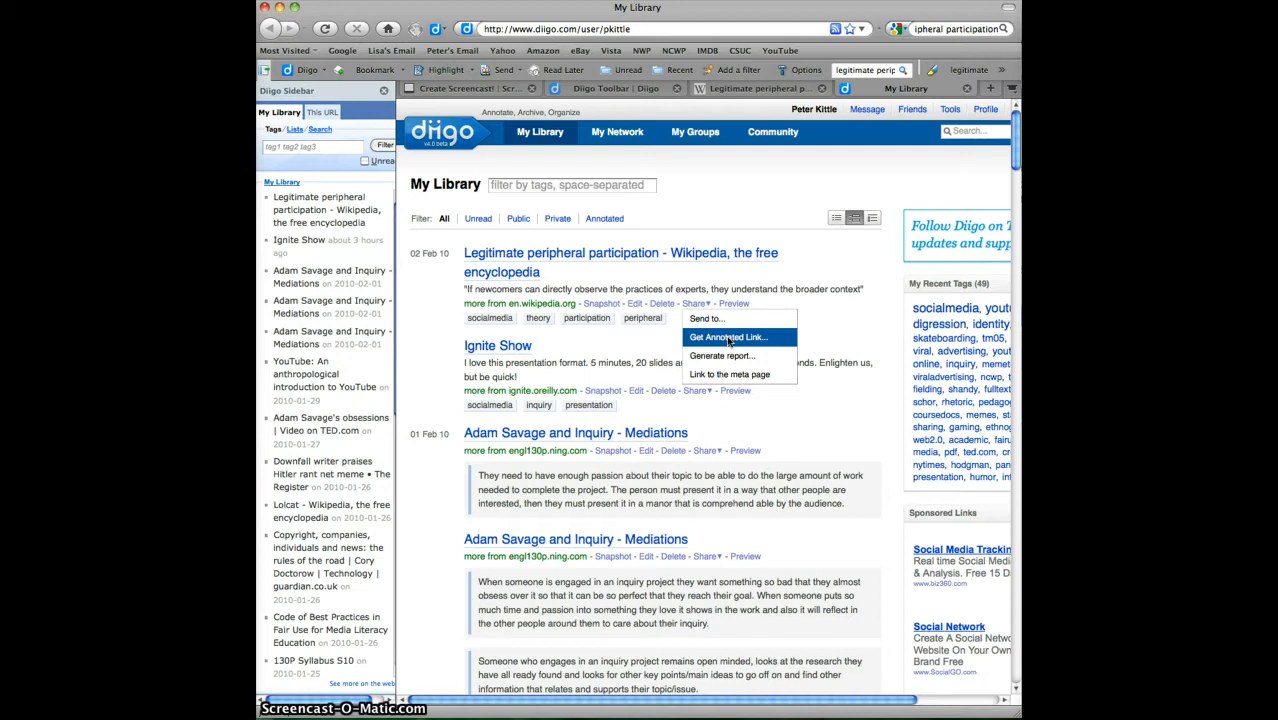
click(729, 338)
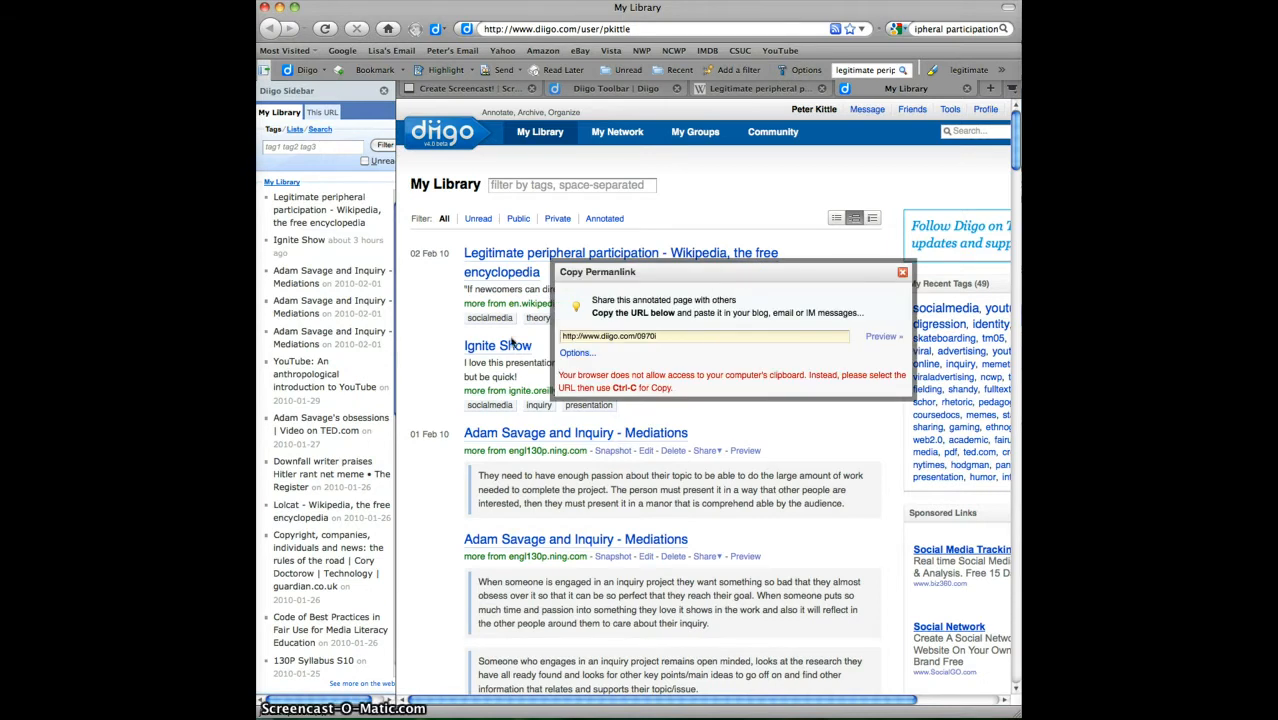
click(683, 336)
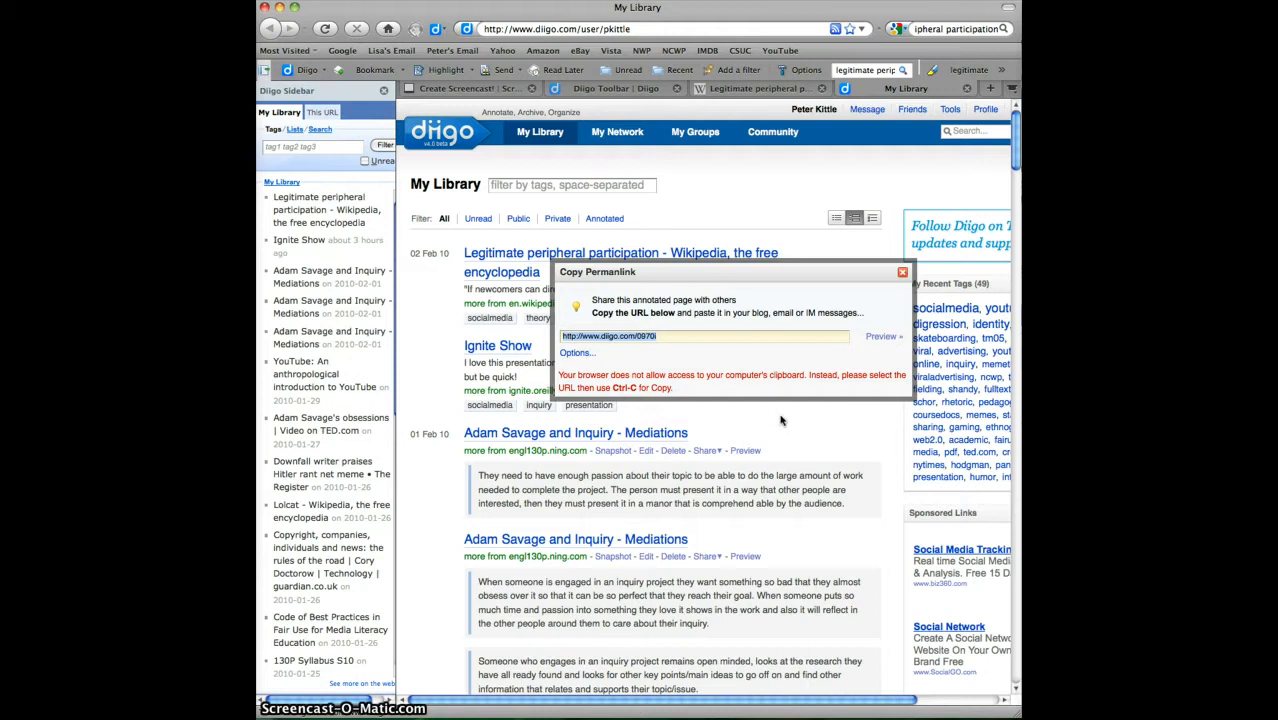
click(902, 274)
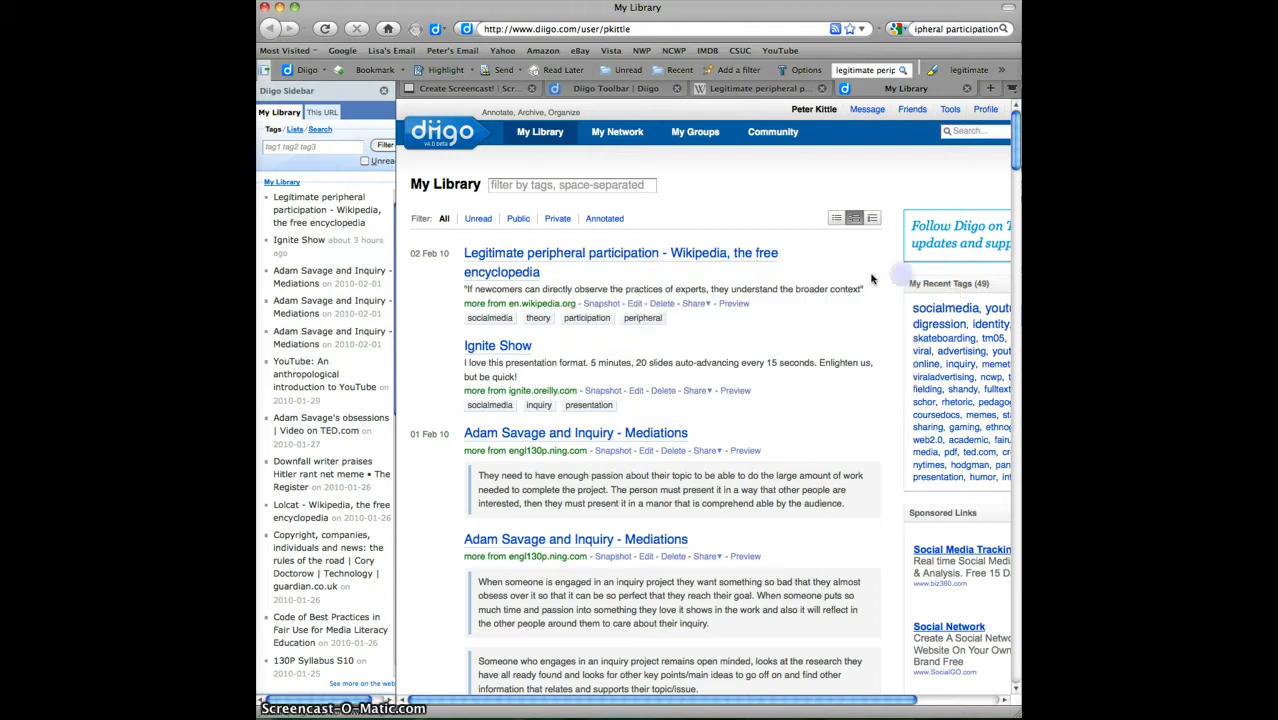